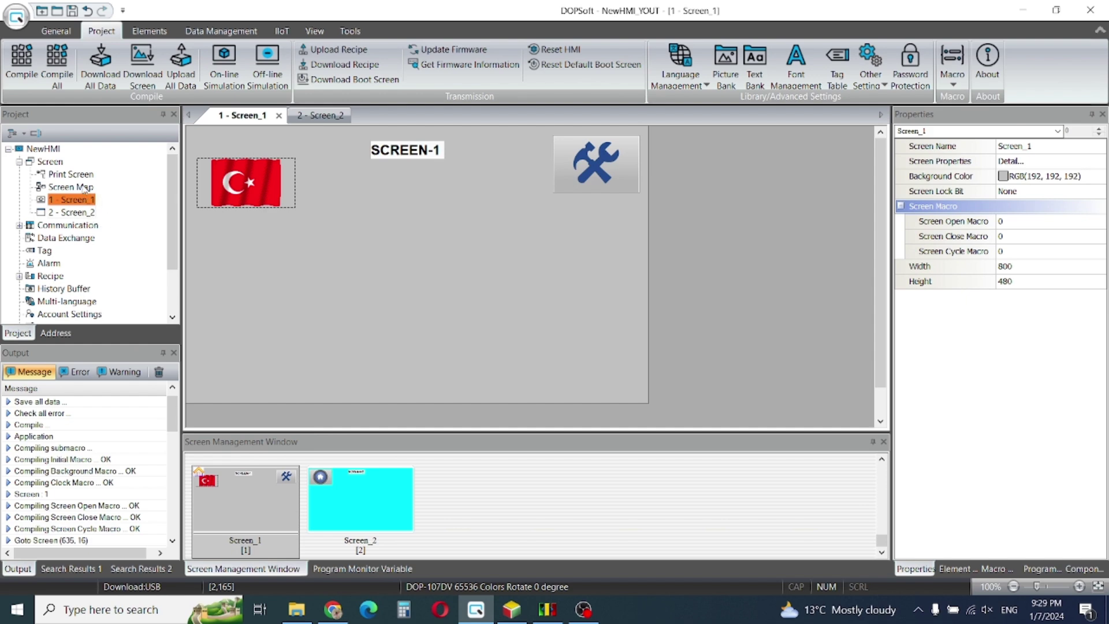
- Add a new screen, Screen_3, to the project
right_click(52, 163)
left_click(85, 170)
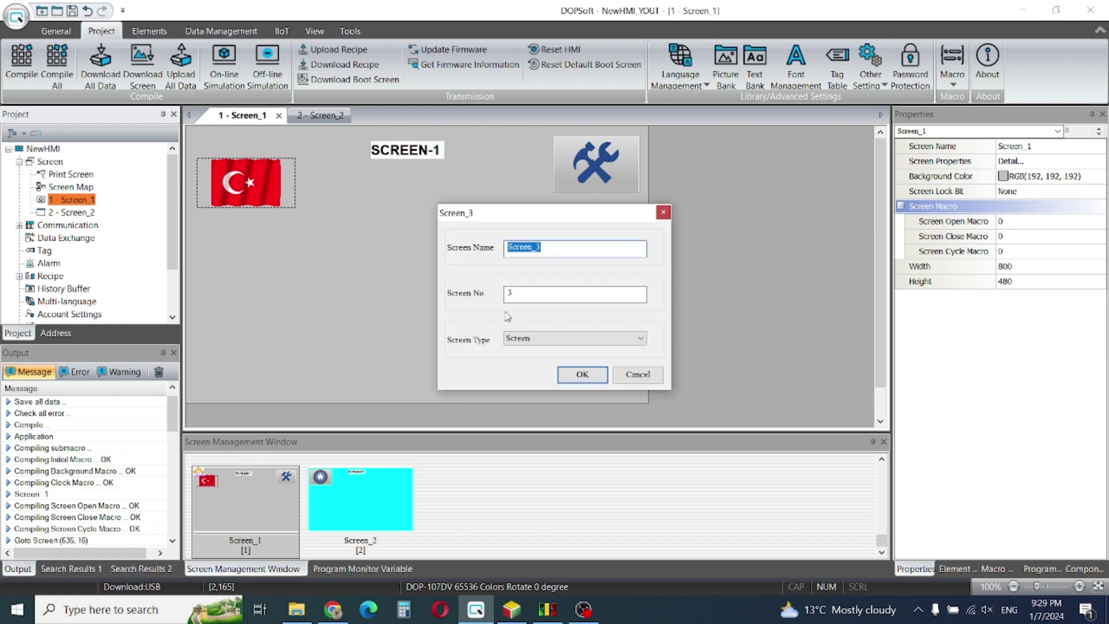
left_click(581, 375)
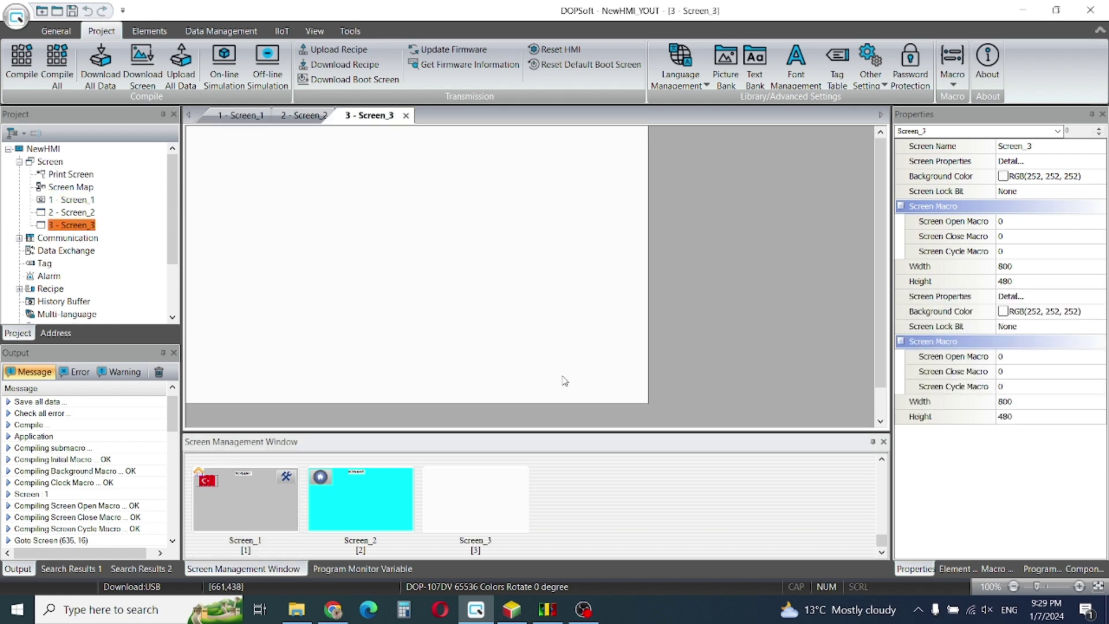
- Set Screen_3's background color to red, RGB(255, 0, 0)
left_click(1039, 177)
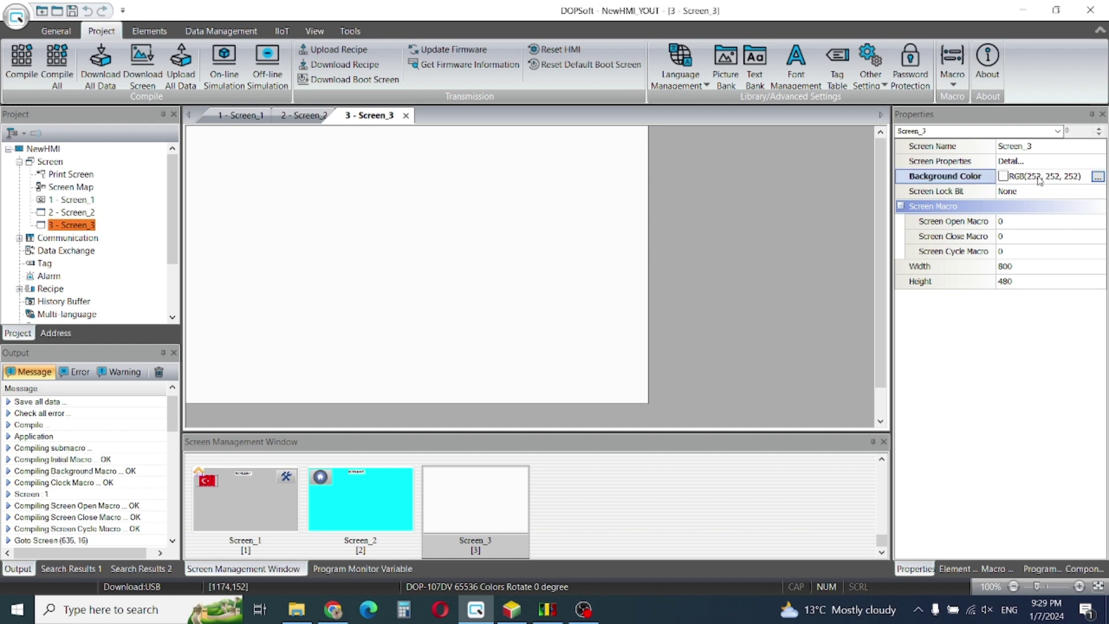
left_click(1097, 178)
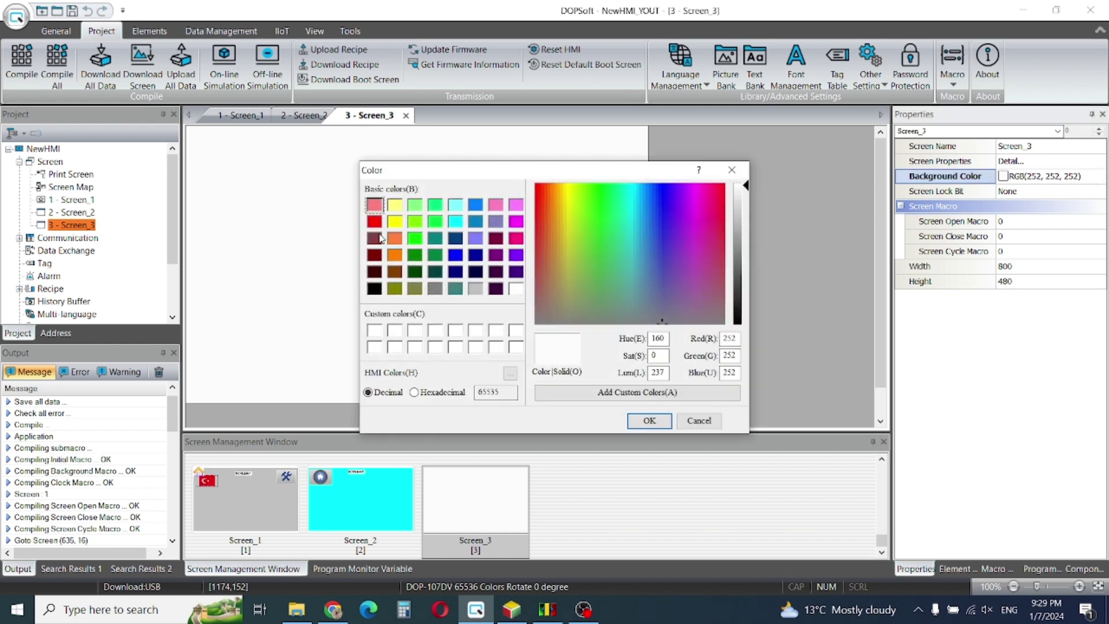
left_click(375, 222)
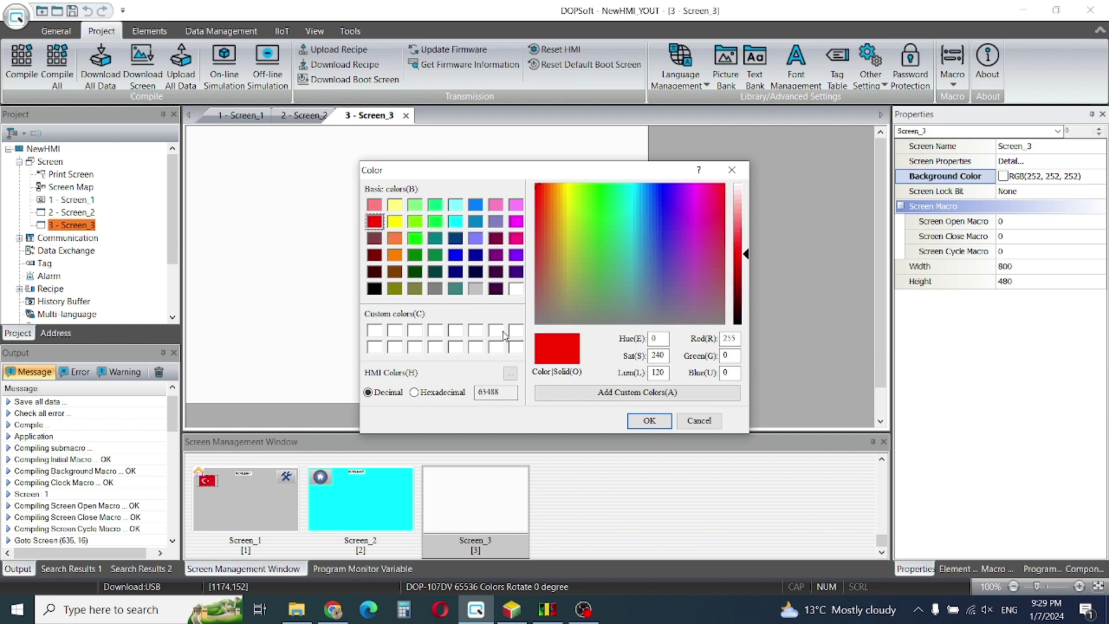
left_click(649, 421)
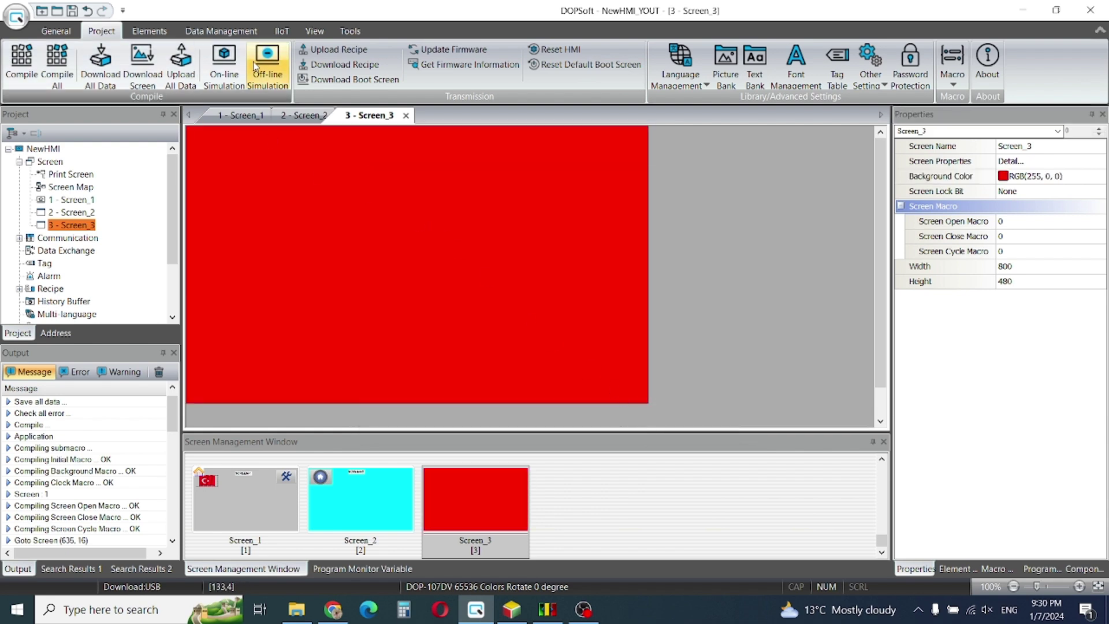
- Draw a text element near the top-left of Screen_3
left_click(150, 28)
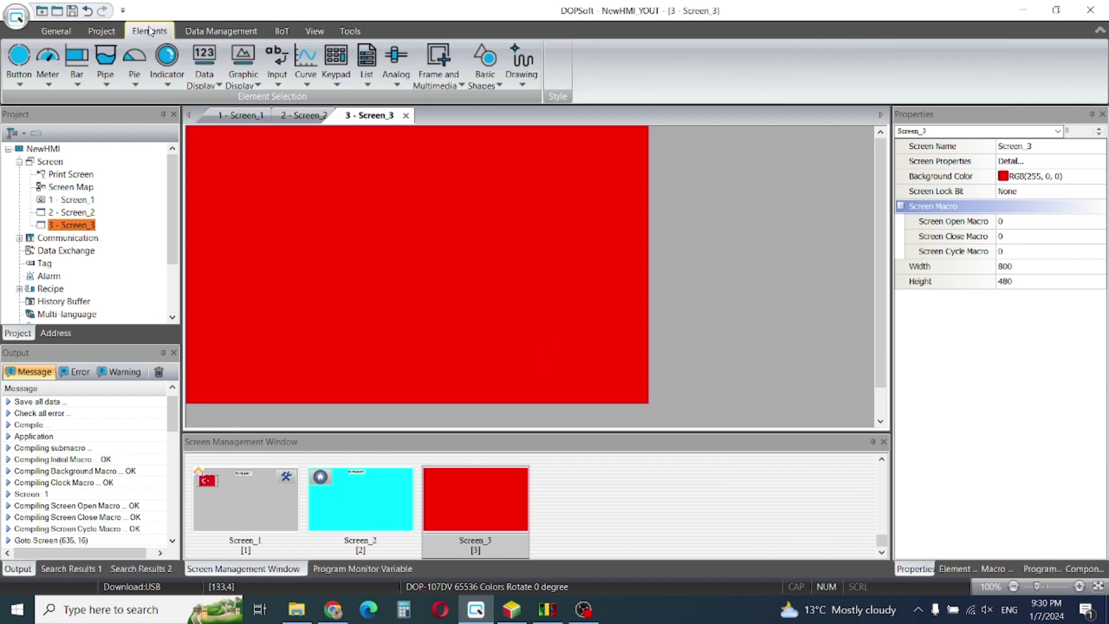
left_click(522, 80)
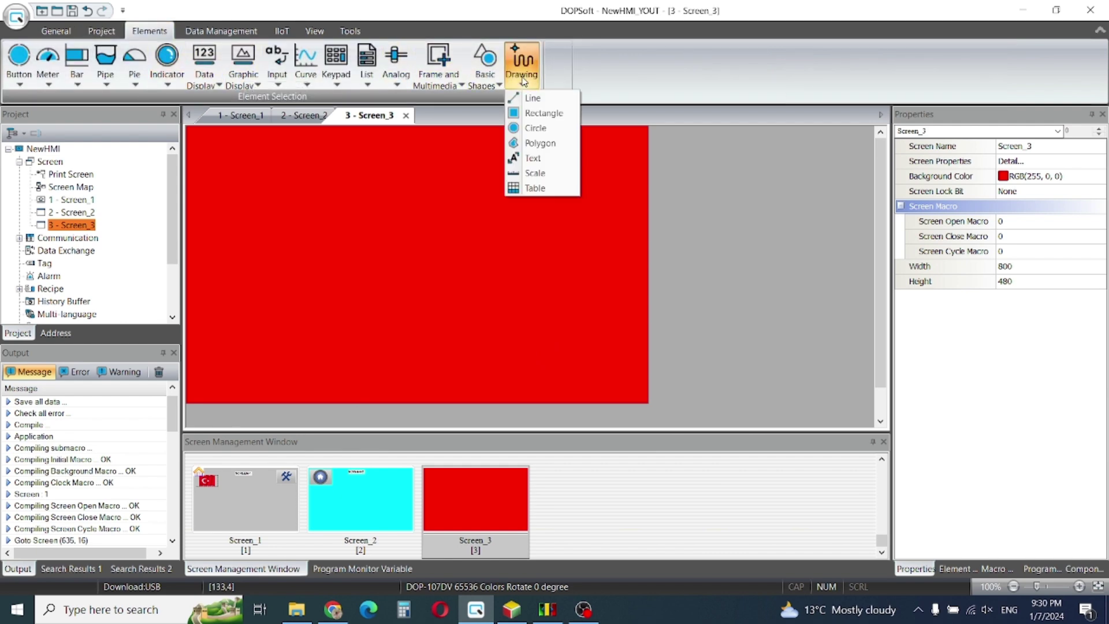
left_click(533, 157)
left_click_drag(219, 194, 581, 307)
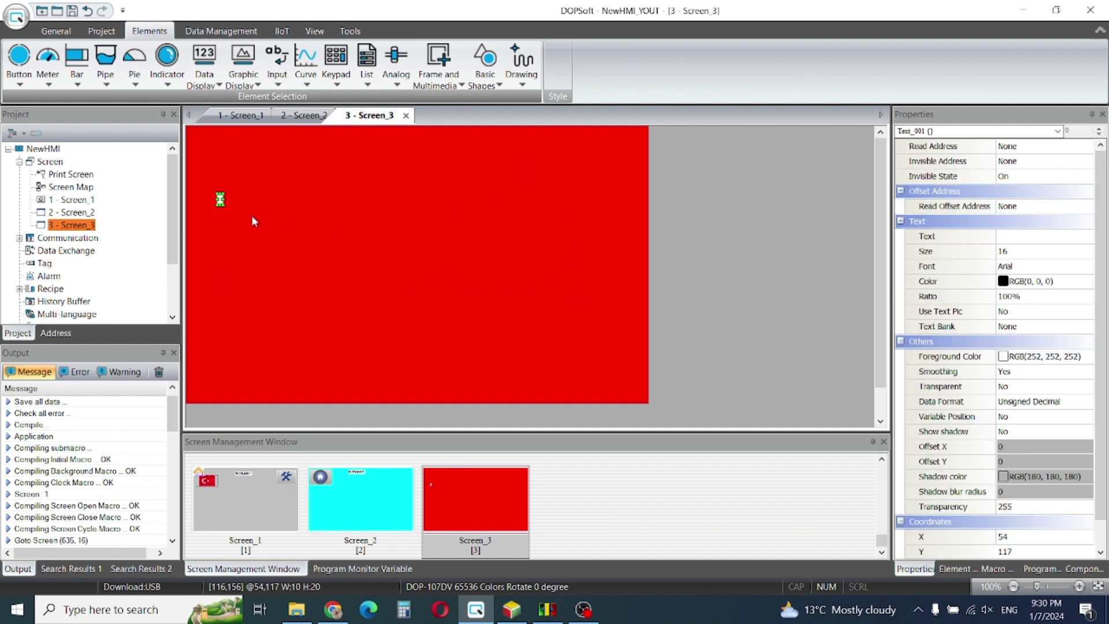
- Make the text element read 'Drive - 1 Trip' in size 96 bold
double_click(220, 199)
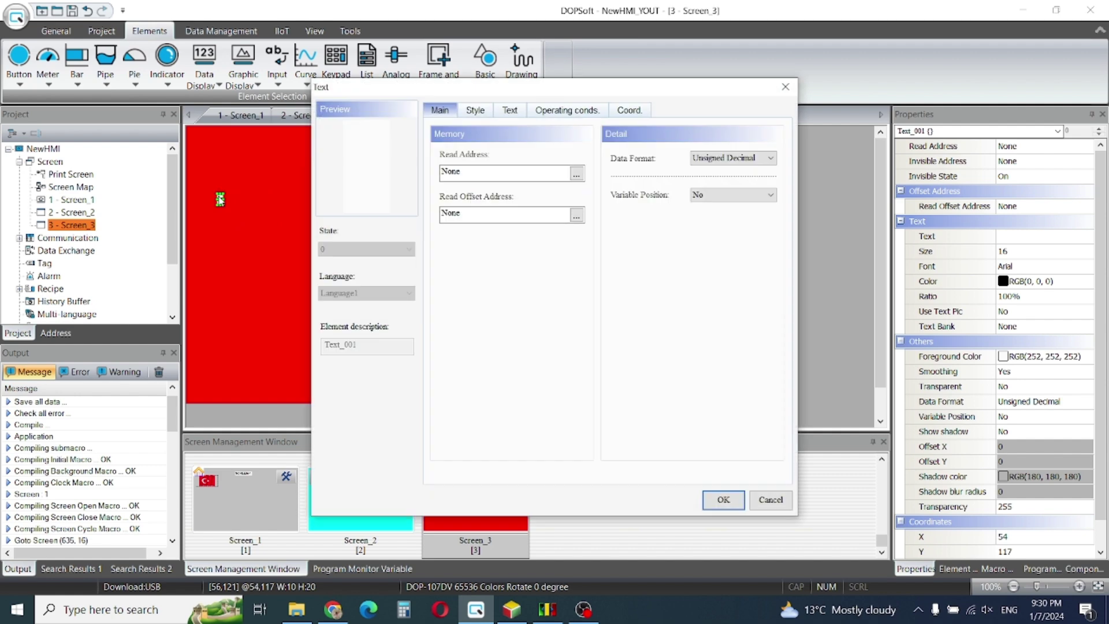
left_click(509, 112)
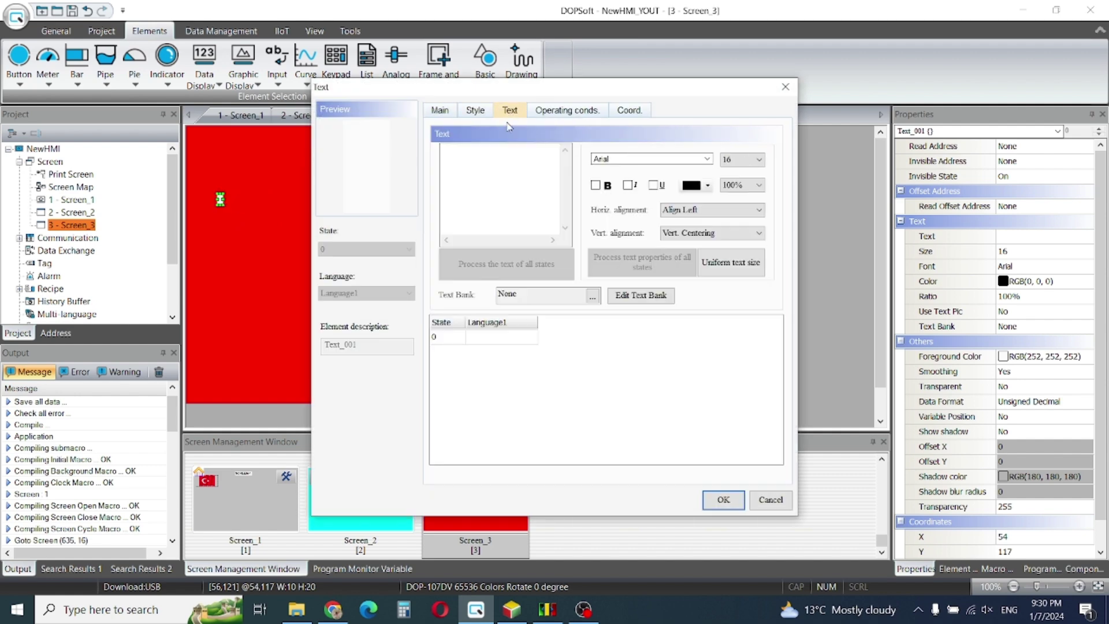
left_click(468, 175)
type("dri")
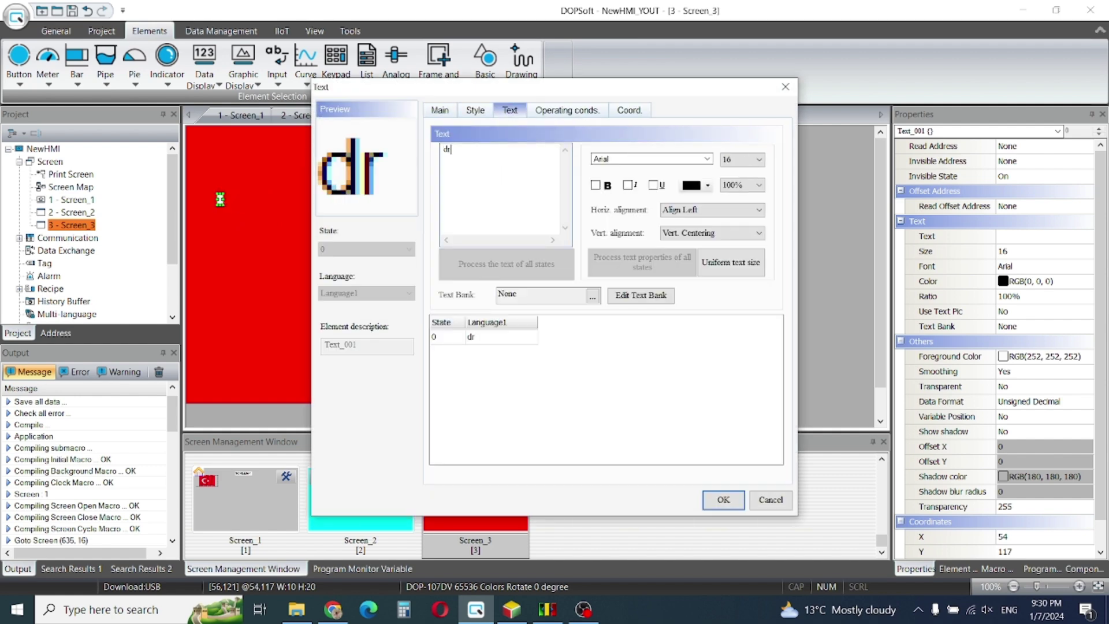
key("BackSpace")
key("BackSpace")
key("BackSpace")
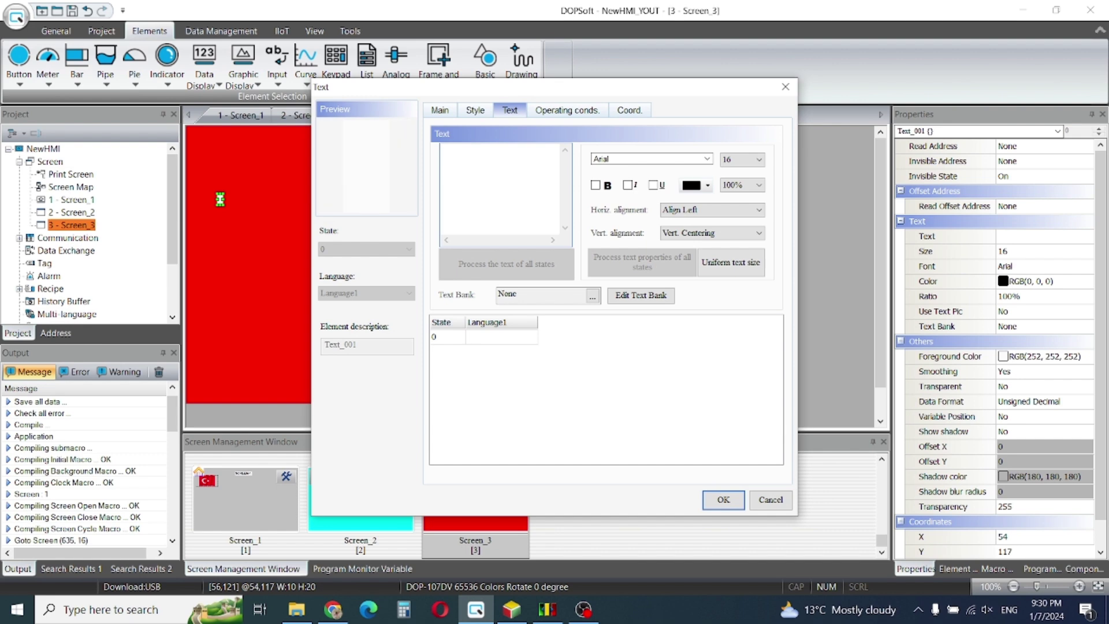
type("D")
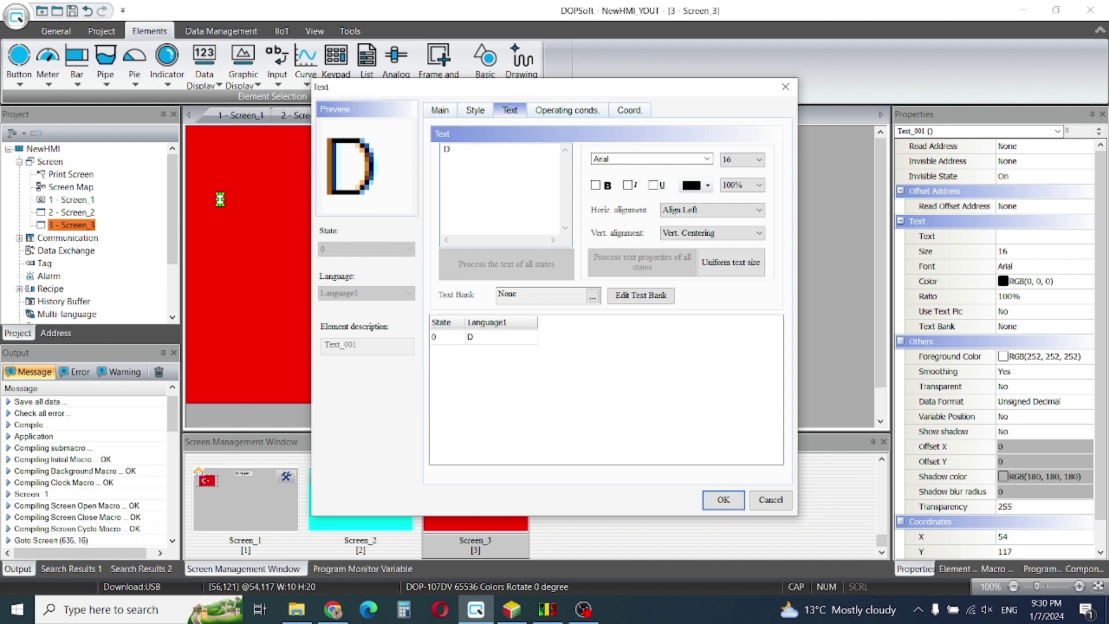
type("rive")
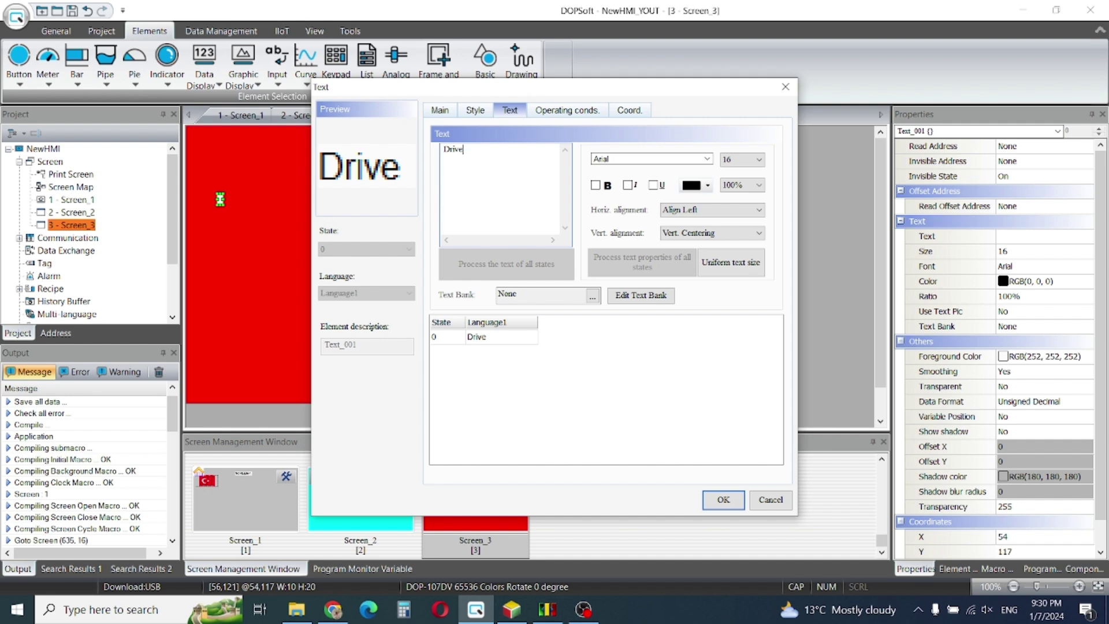
type(" -")
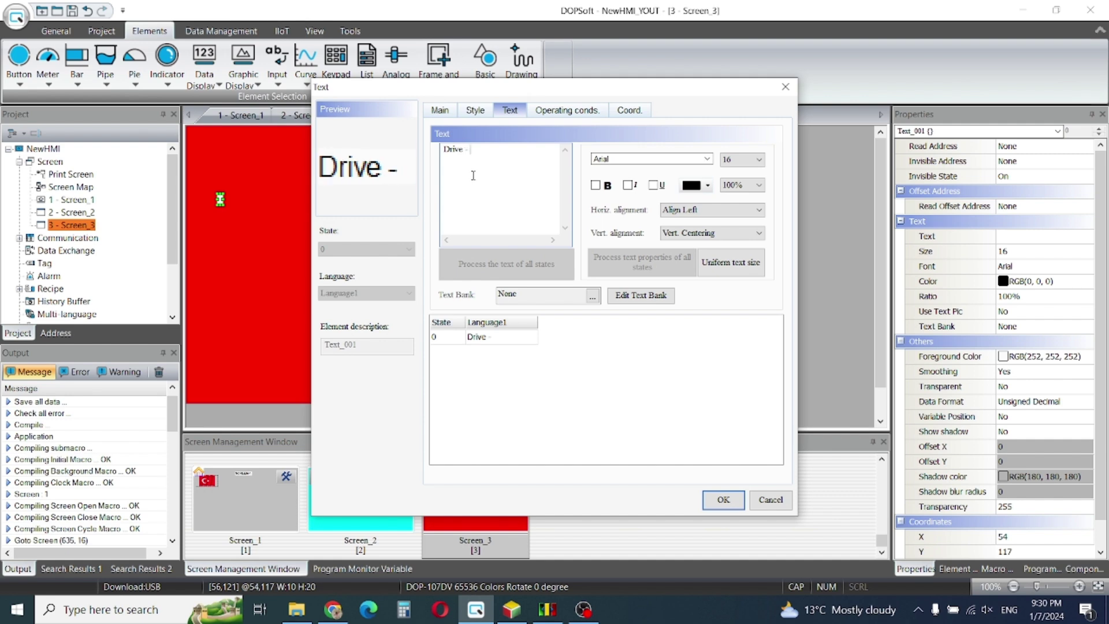
type(" 1")
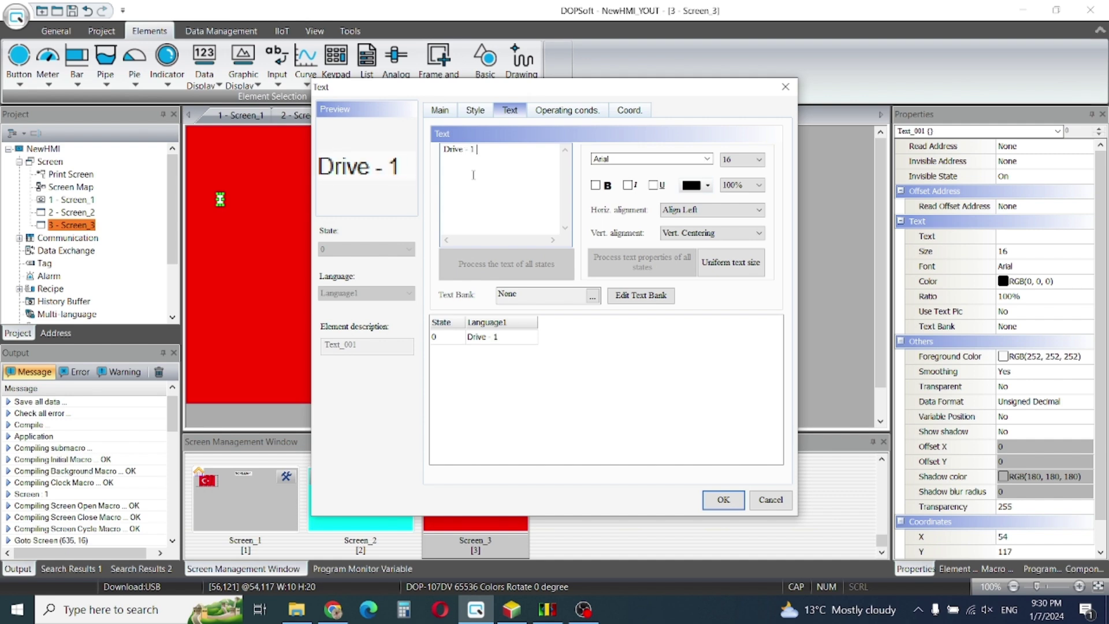
type(" tr")
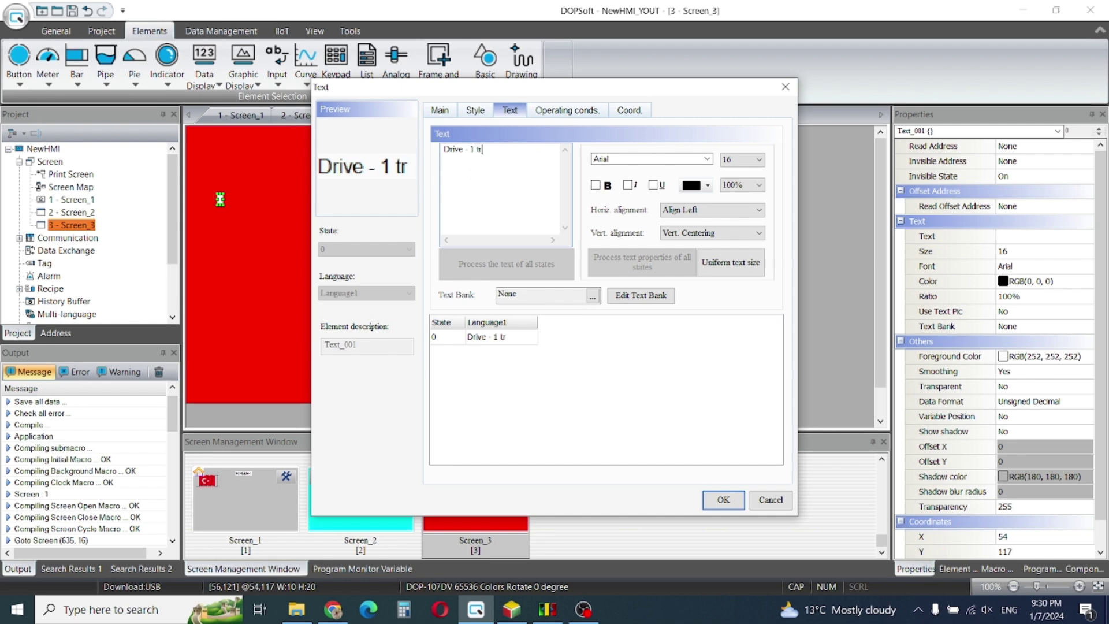
key("BackSpace")
key("BackSpace")
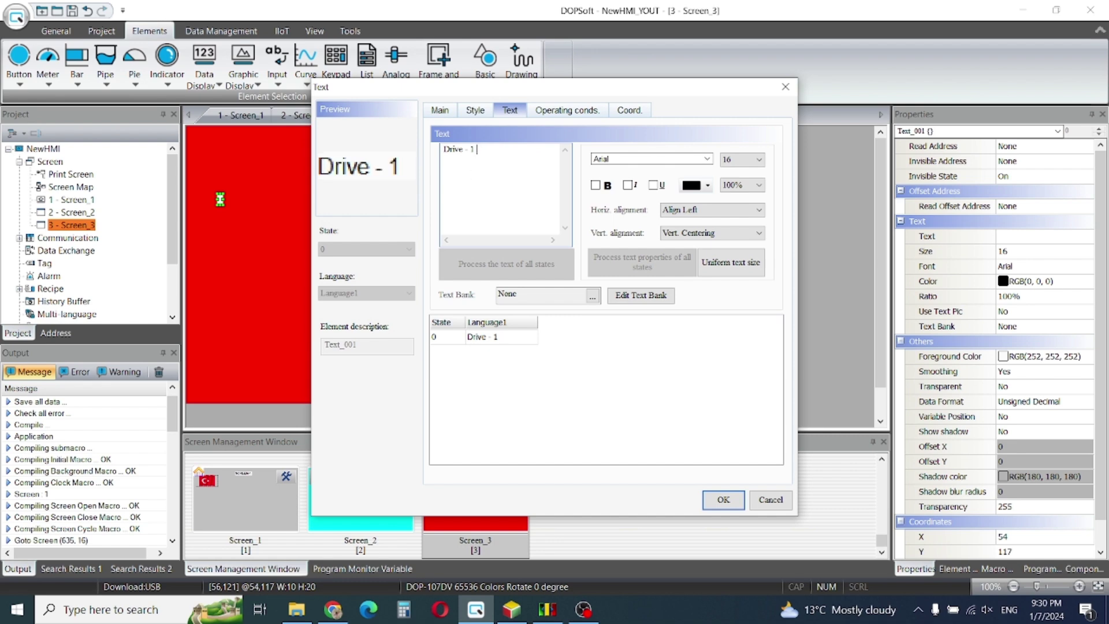
type("Trip")
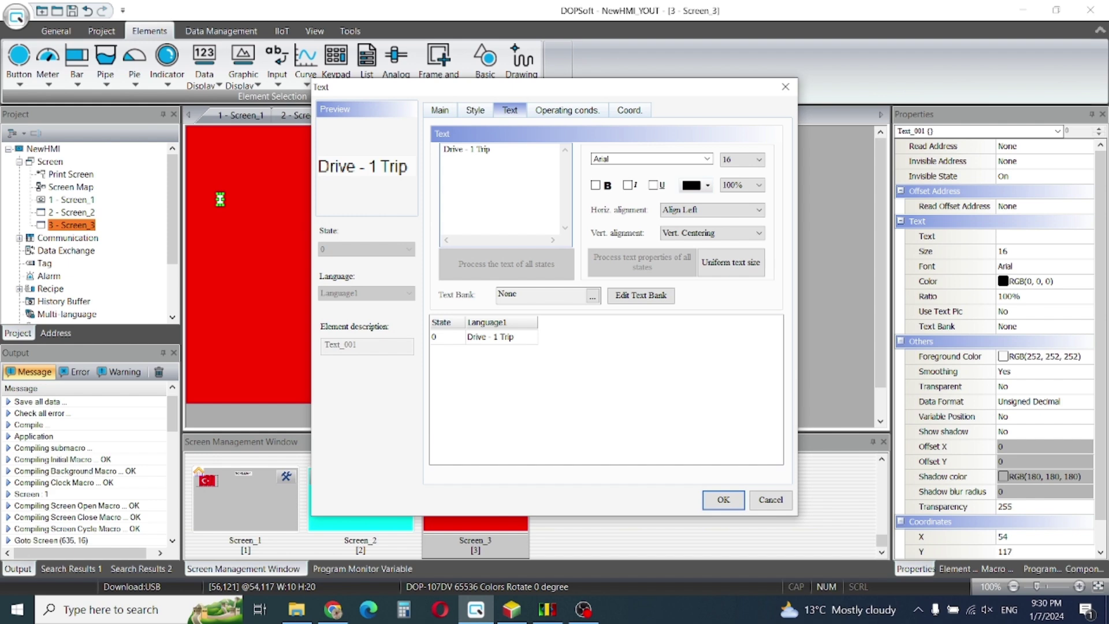
left_click(729, 160)
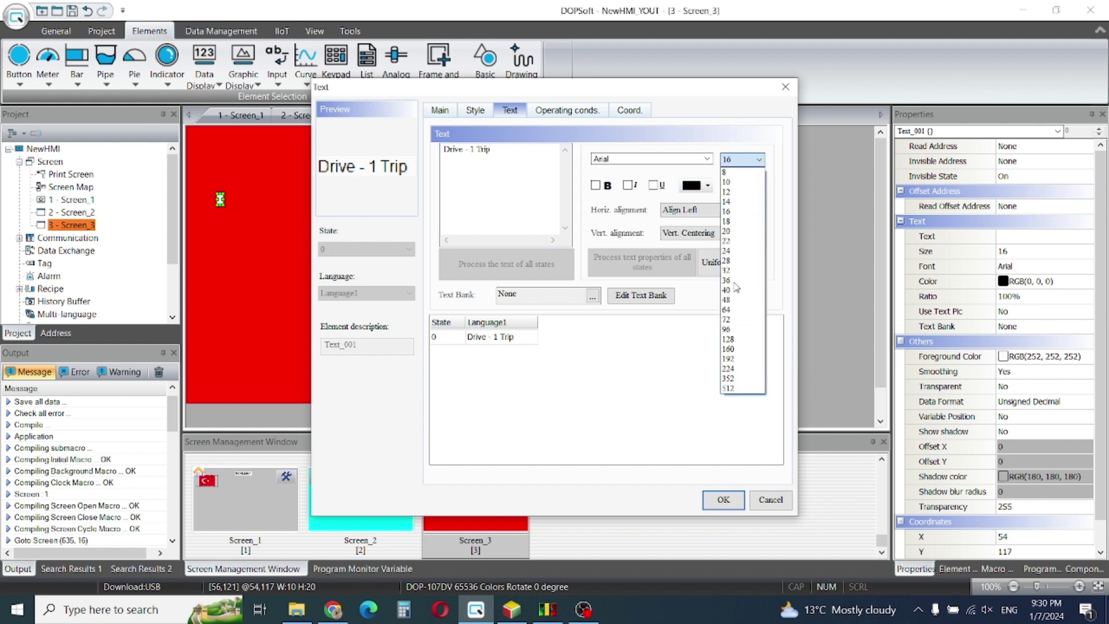
left_click(726, 330)
left_click(596, 186)
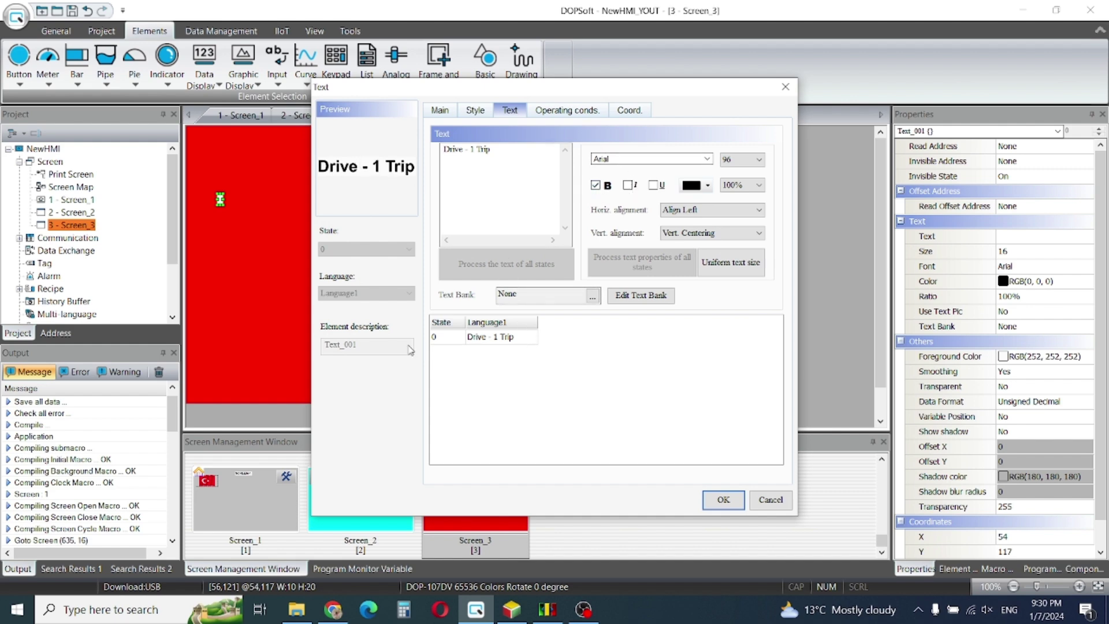
left_click(718, 508)
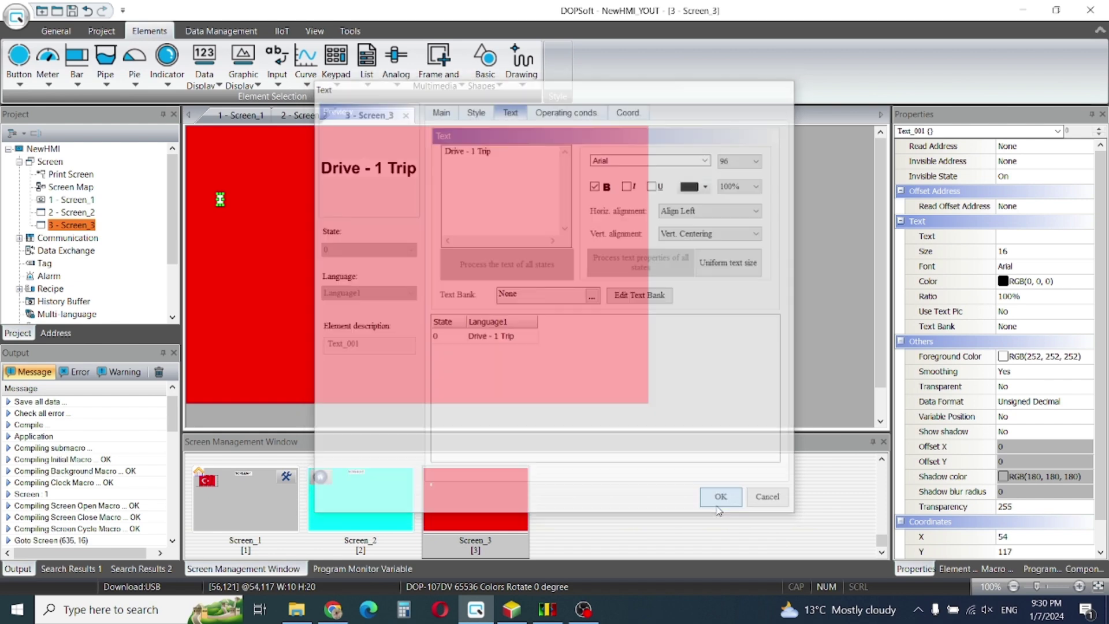
- Center the 'Drive - 1 Trip' text horizontally
double_click(447, 235)
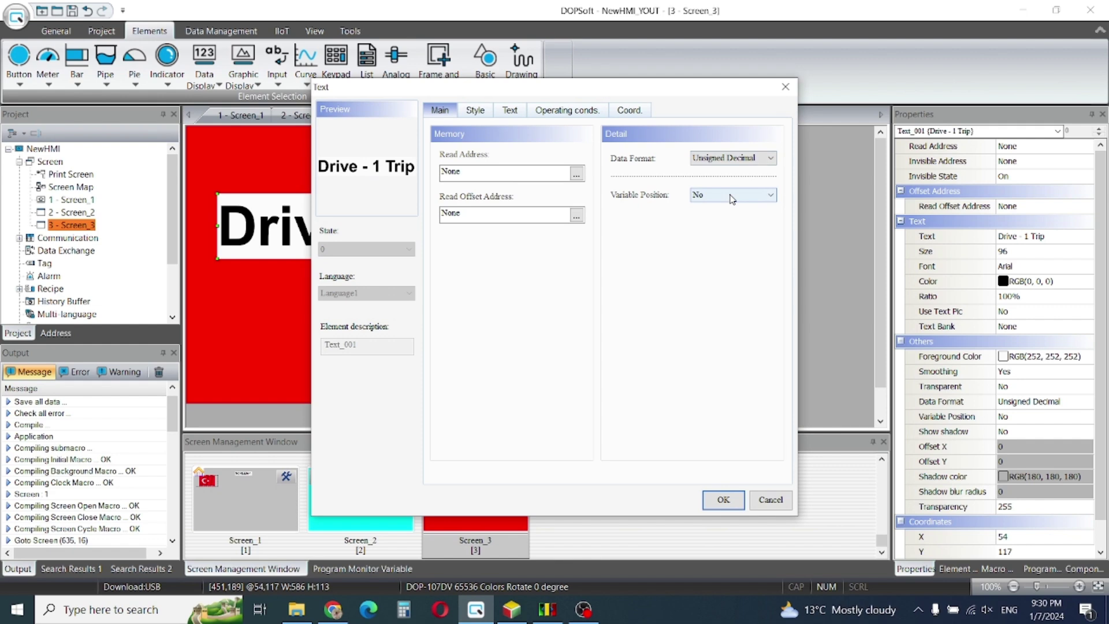
left_click(476, 110)
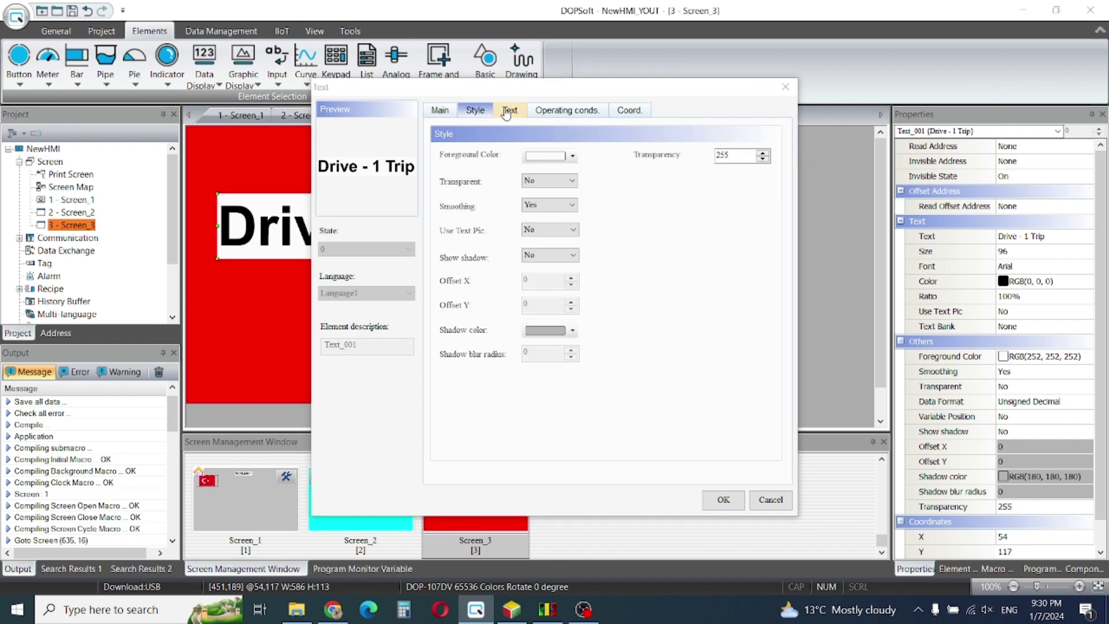
left_click(508, 111)
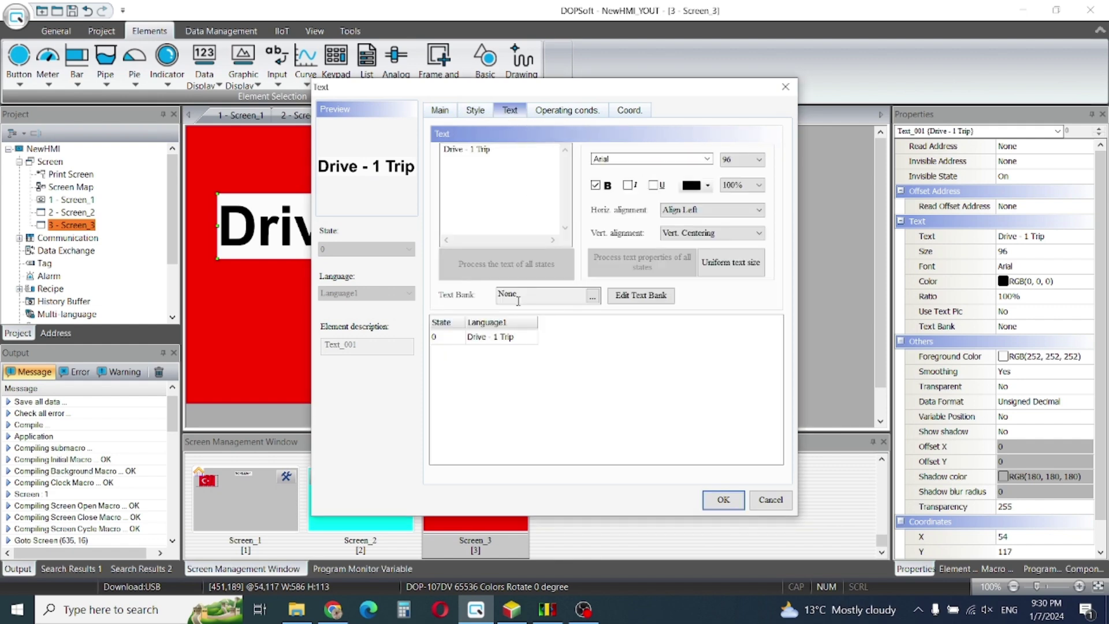
left_click(693, 212)
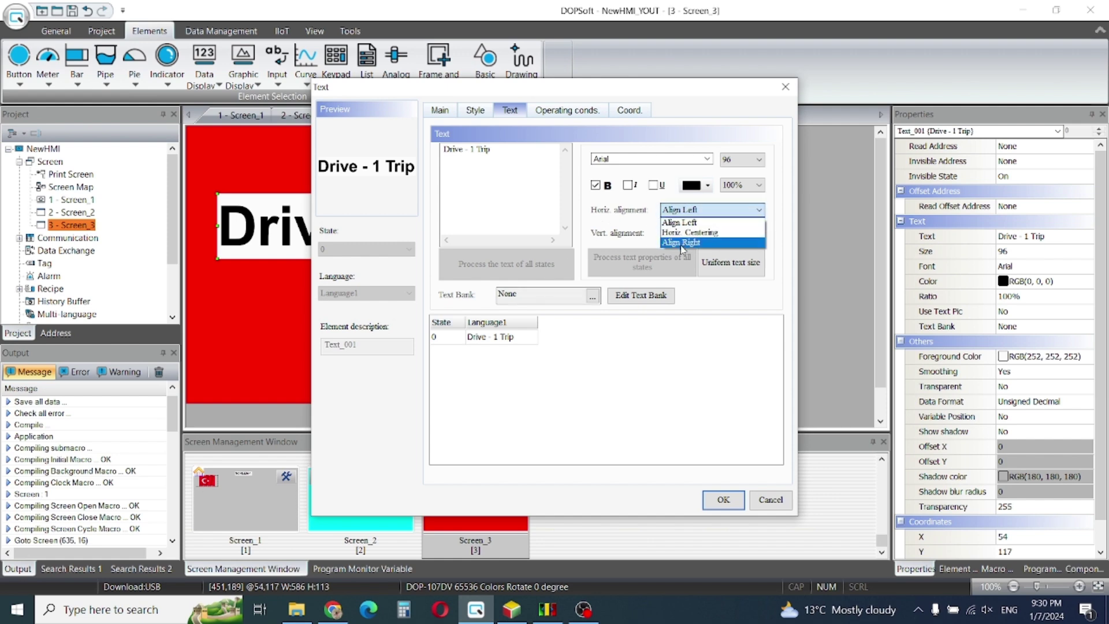
left_click(679, 232)
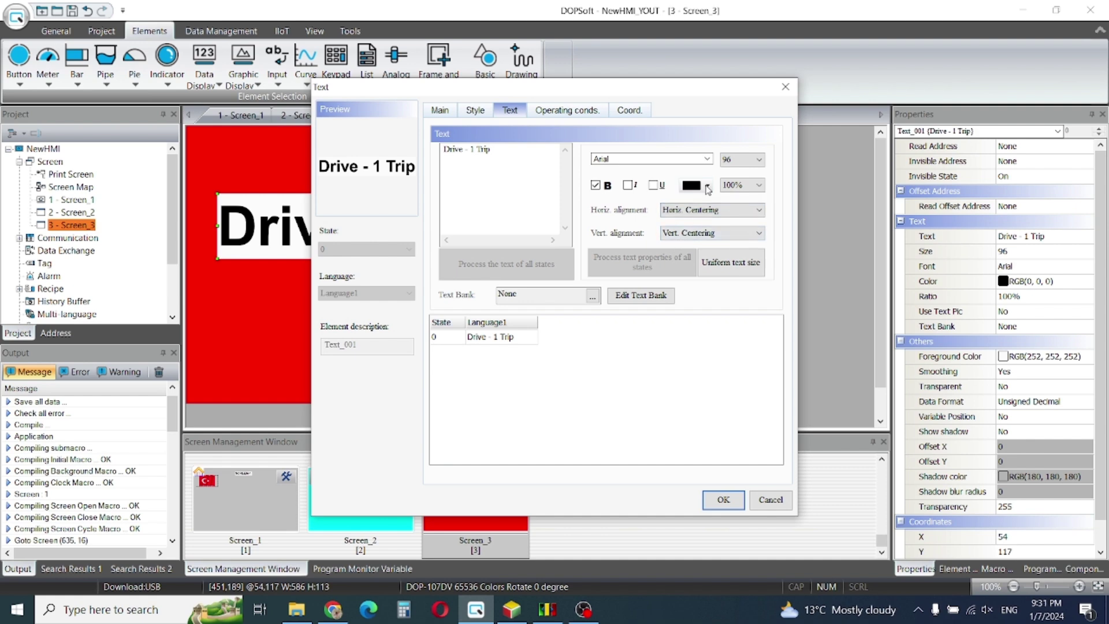
- Give the label a red foreground color and set Transparent to Yes
left_click(477, 115)
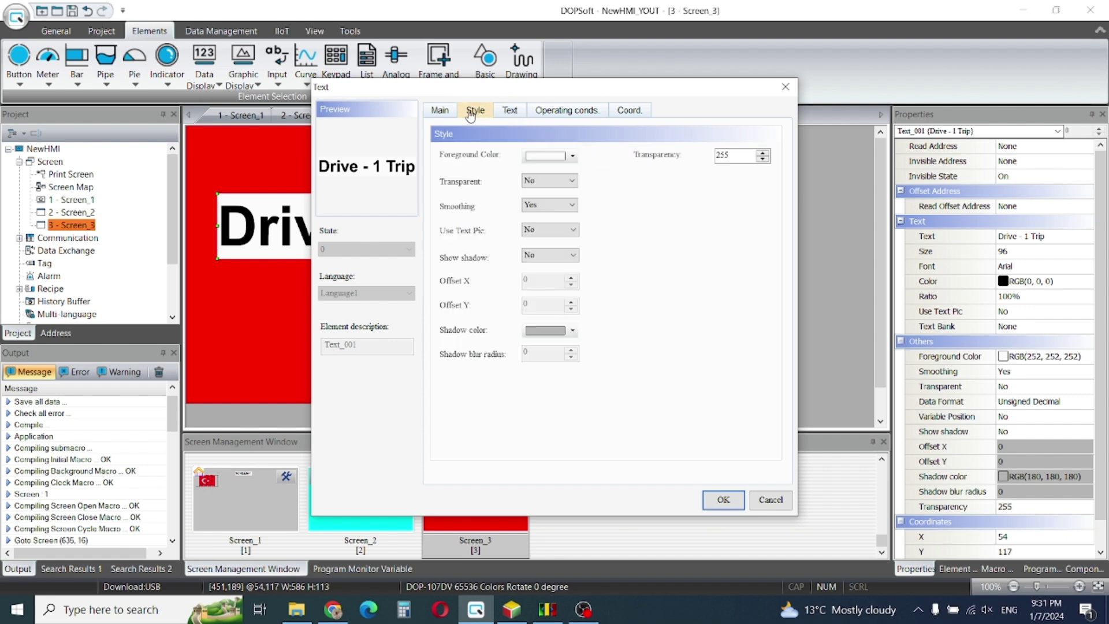
left_click(570, 157)
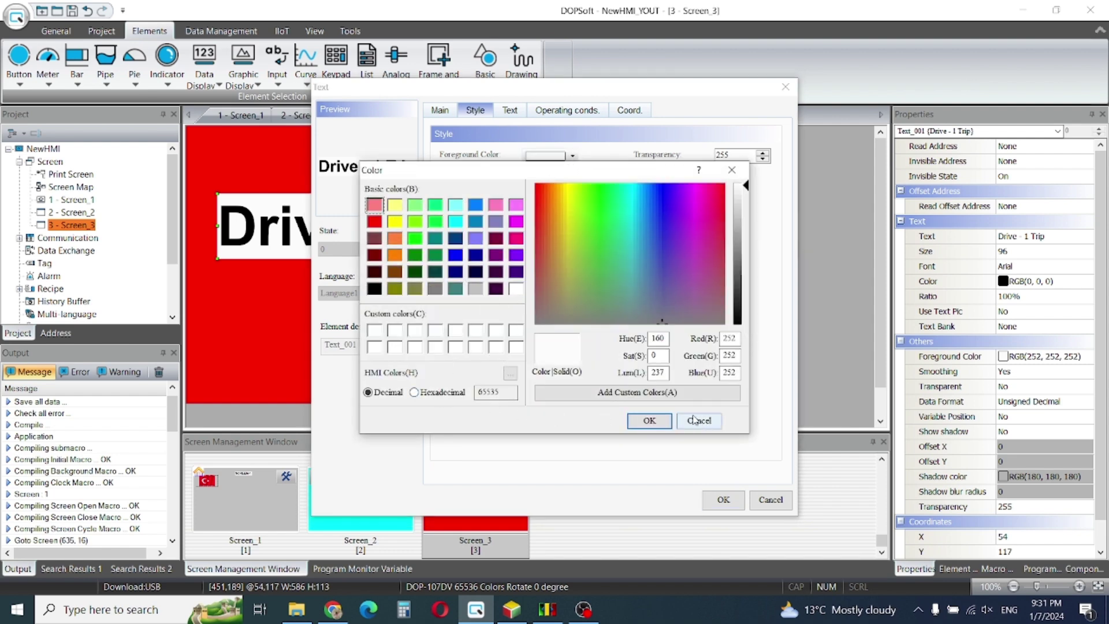
left_click(374, 224)
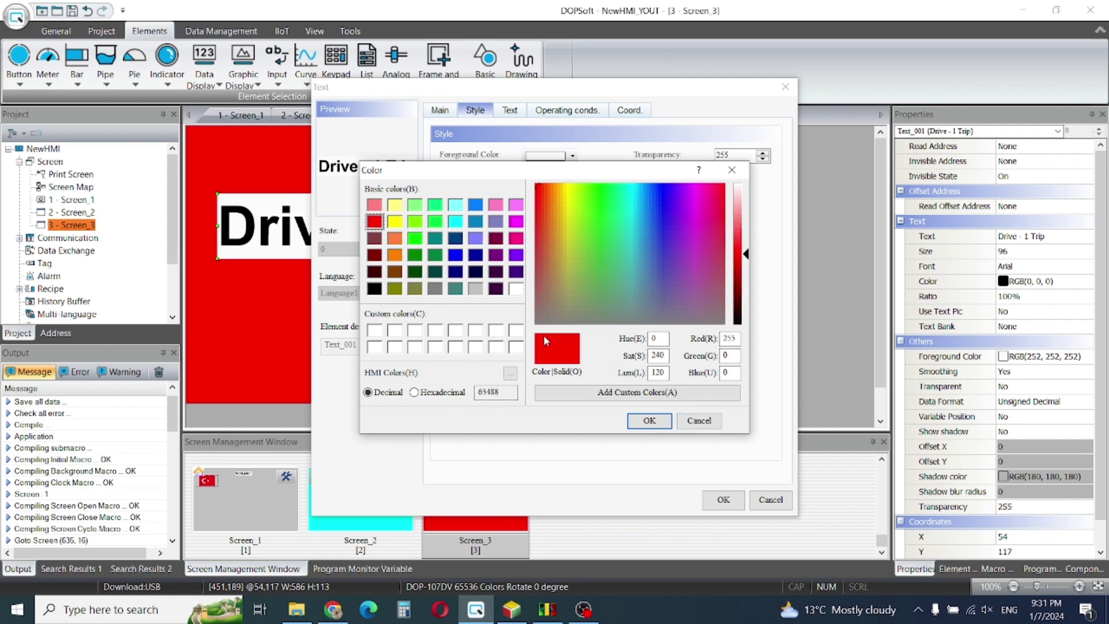
left_click(658, 421)
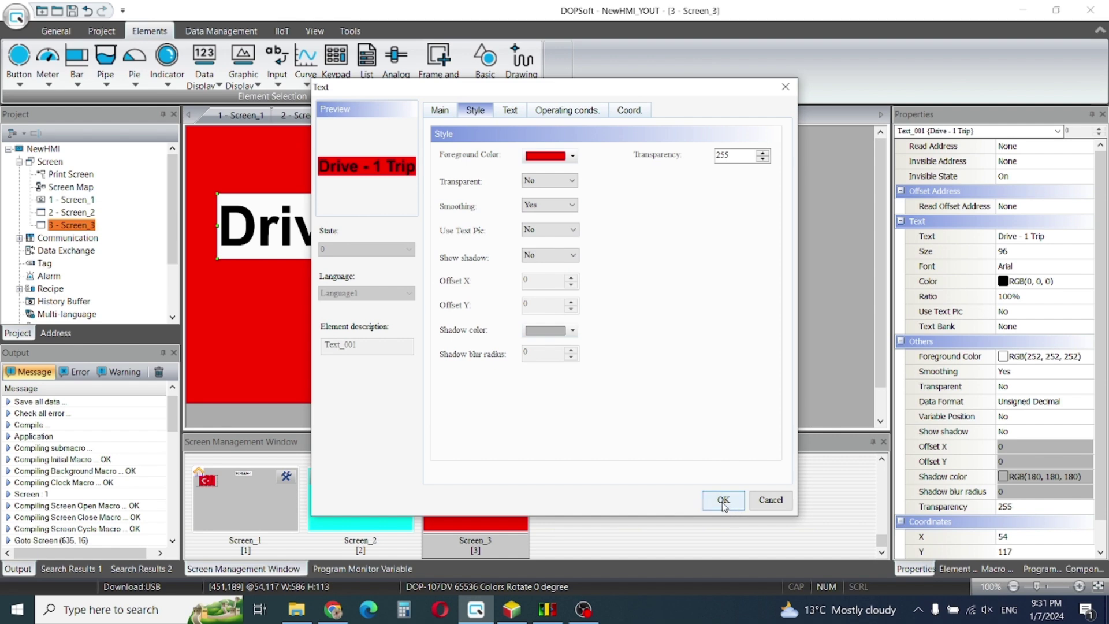
left_click(548, 182)
left_click(549, 204)
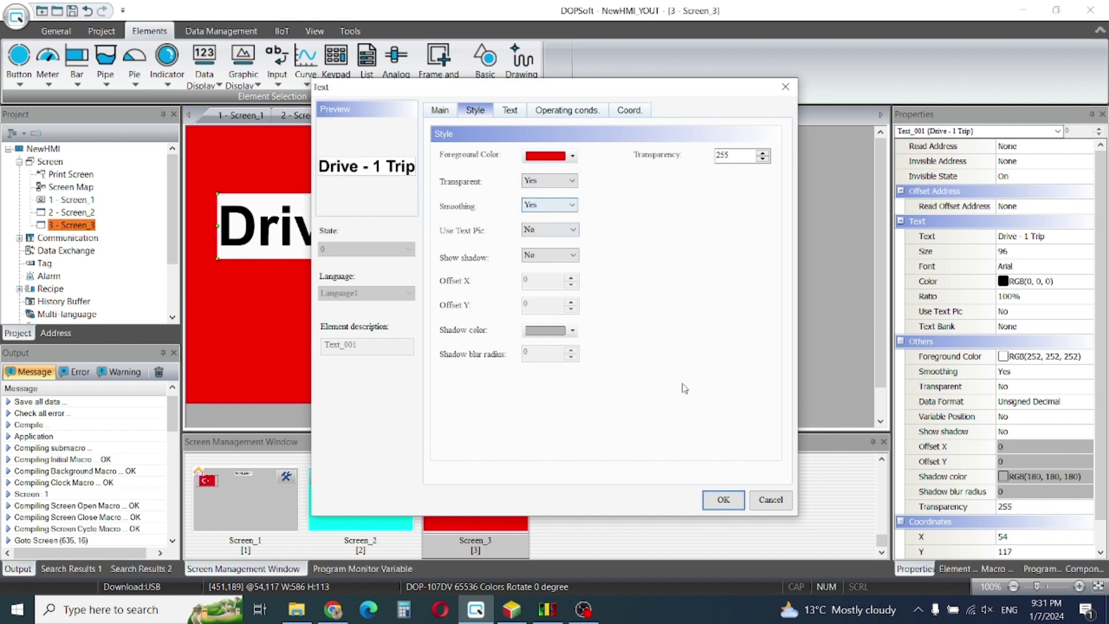
left_click(722, 500)
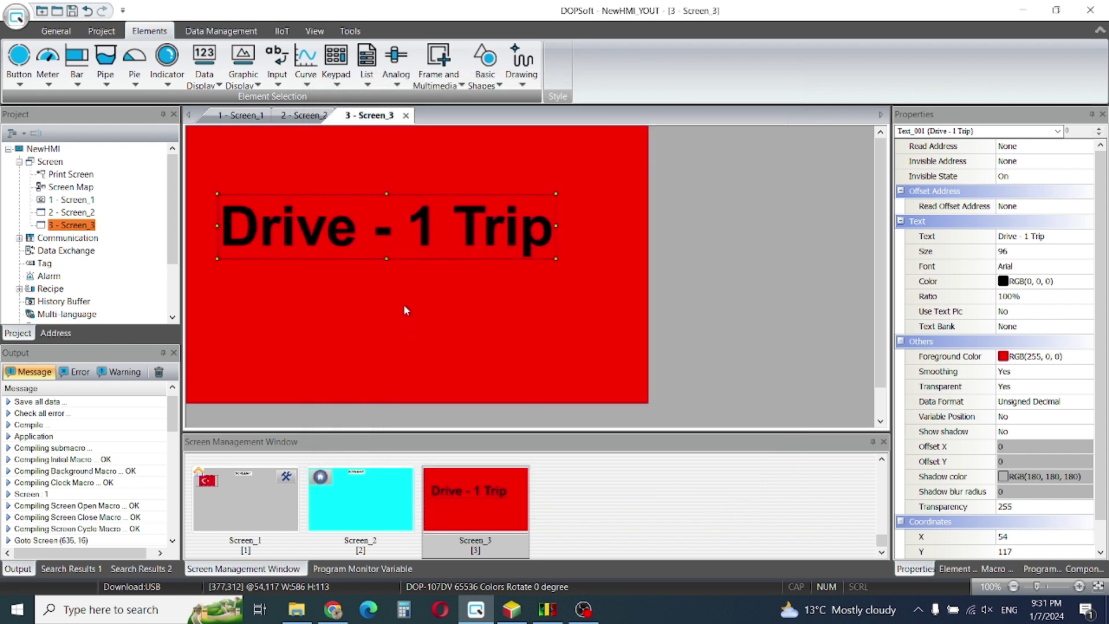
- Move the 'Drive - 1 Trip' label down toward the center of Screen_3
left_click(403, 289)
left_click_drag(373, 228, 388, 293)
left_click(335, 158)
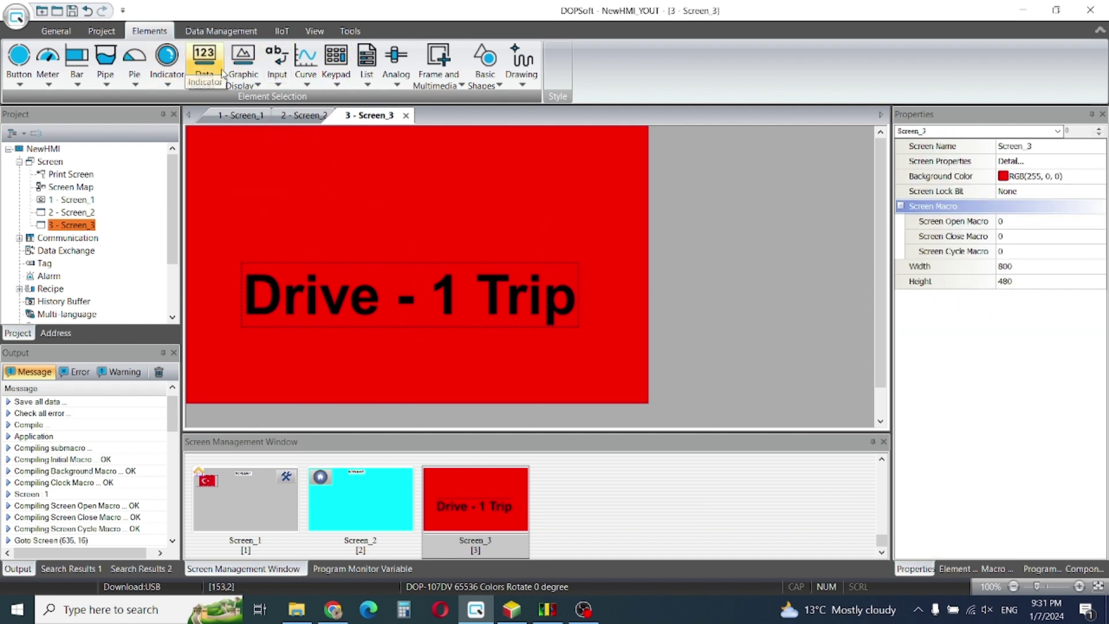
- Delete a wrongly chosen button and pick the Goto Screen button type instead
left_click(29, 78)
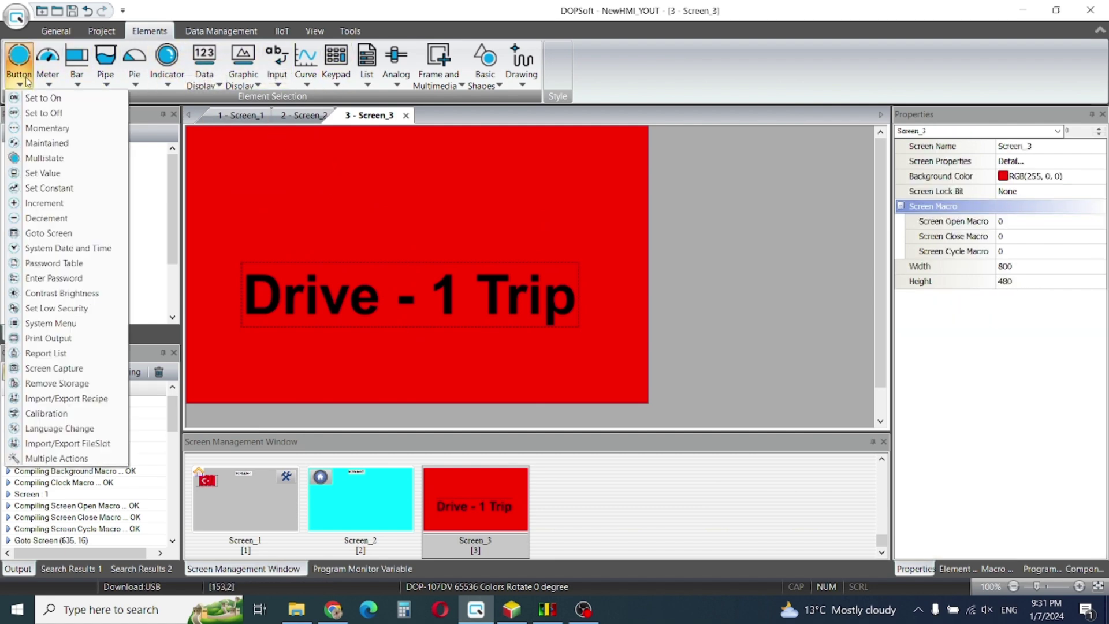
left_click(34, 107)
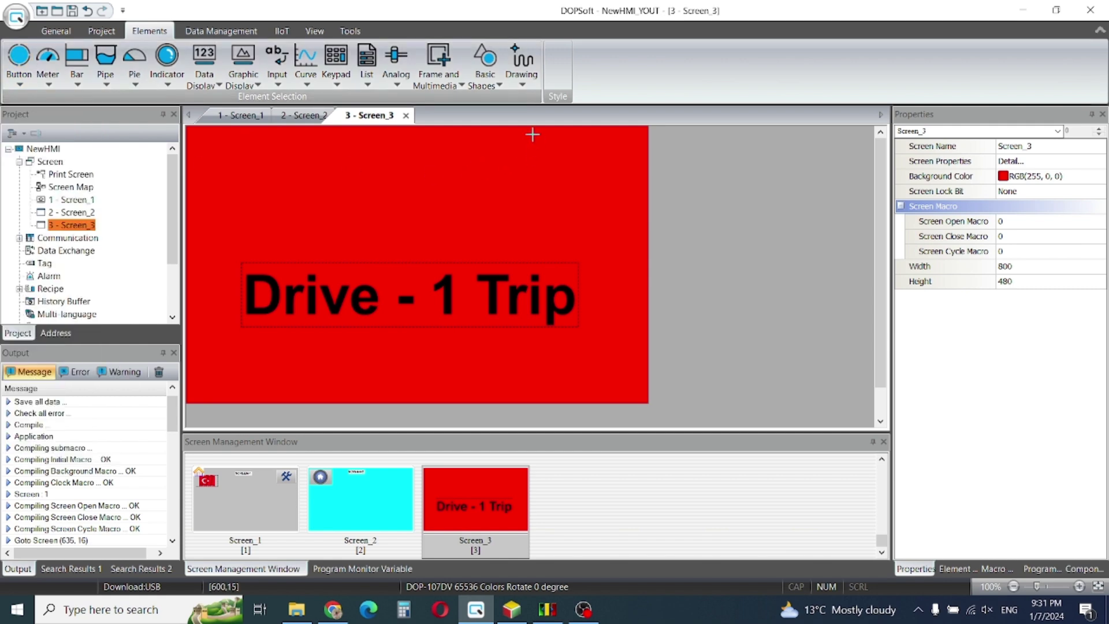
left_click_drag(535, 133, 627, 167)
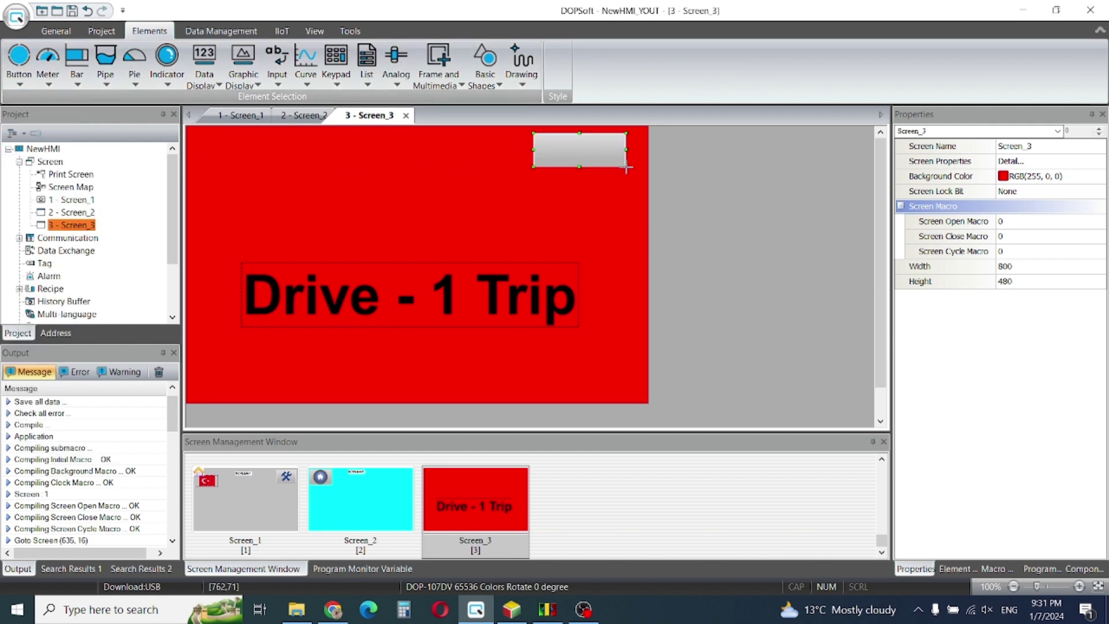
key("Delete")
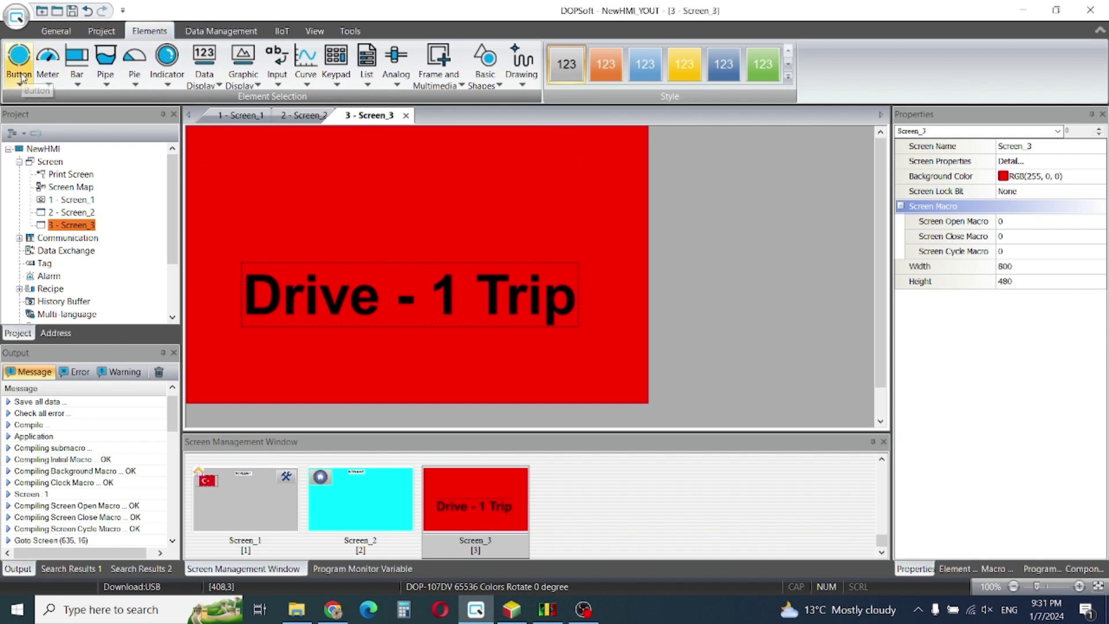
left_click(22, 81)
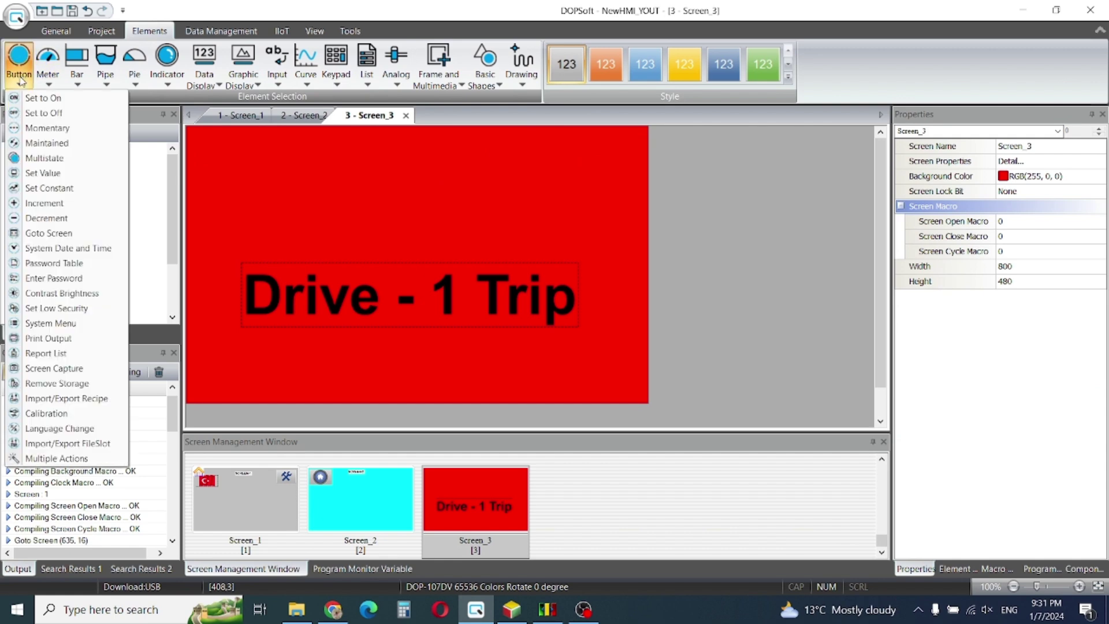
left_click(72, 233)
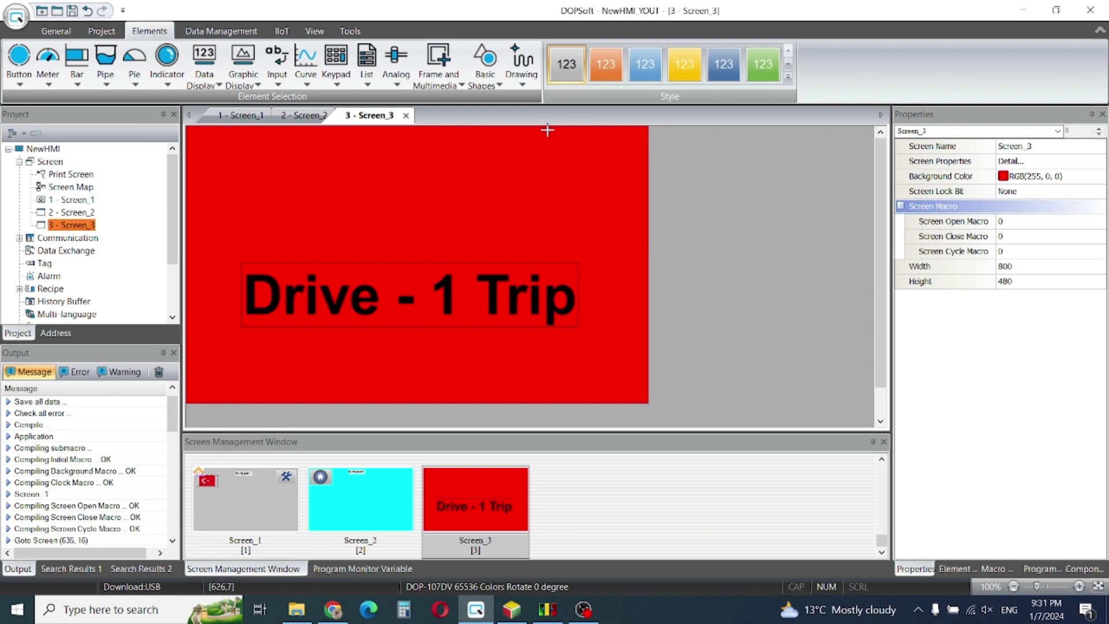
- Draw a Goto Screen button at Screen_3's top right captioned 'Main-Page'
left_click_drag(550, 131, 642, 164)
double_click(604, 149)
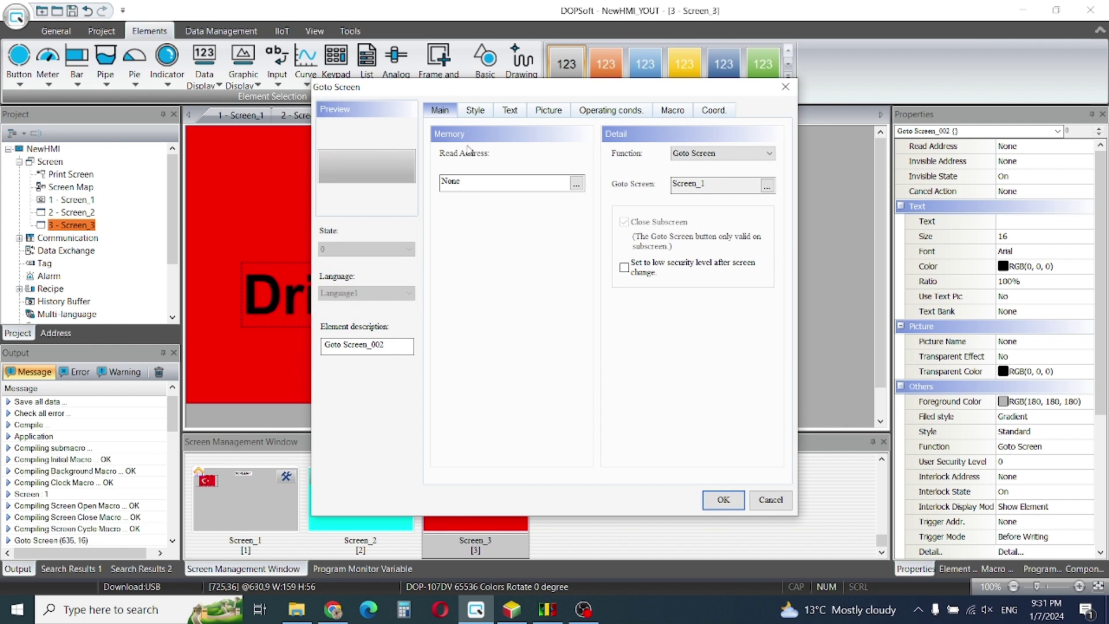
left_click(510, 110)
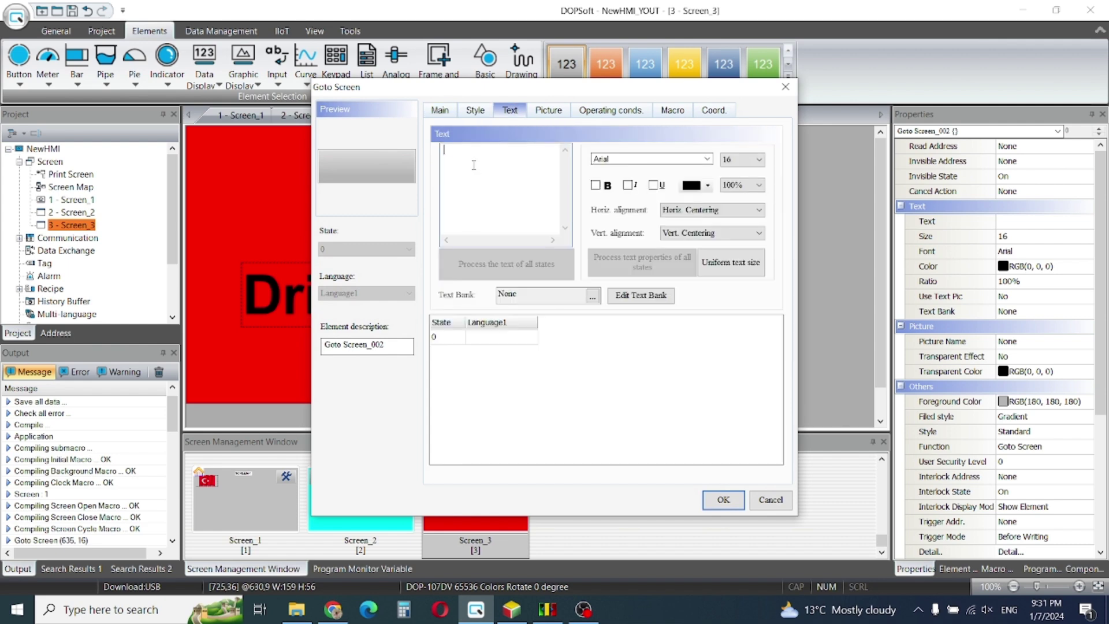
left_click(475, 166)
type("ma")
key("BackSpace")
type("Maib")
key("BackSpace")
type("n-pa")
key("BackSpace")
key("BackSpace")
type("Page")
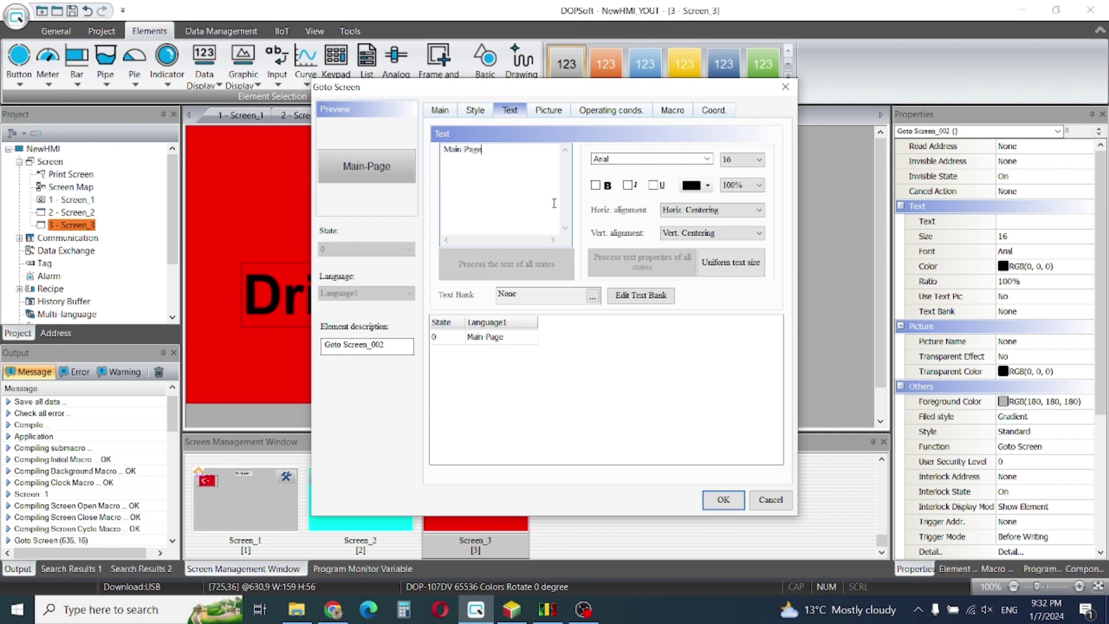
- Make the caption size 14 bold and set the button's target to Screen_1
left_click(752, 160)
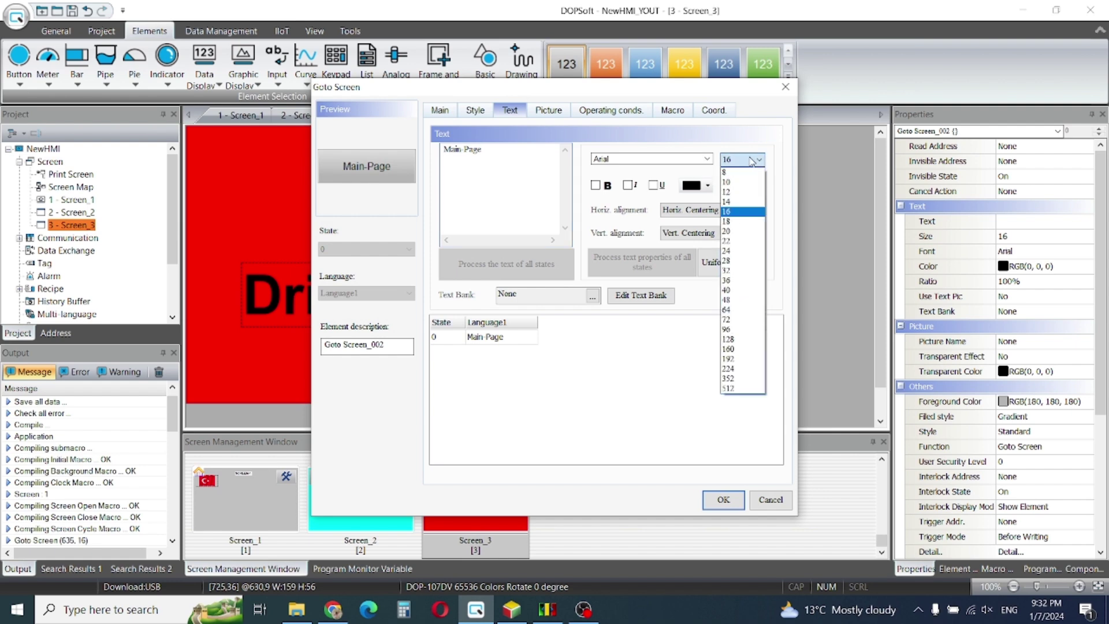
left_click(730, 203)
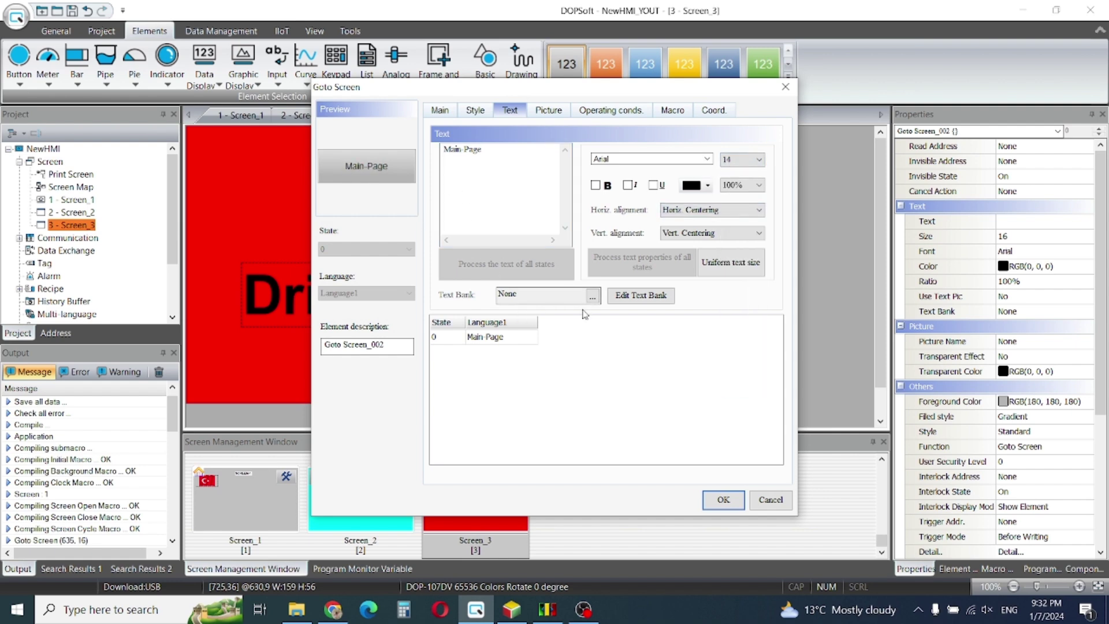
left_click(596, 186)
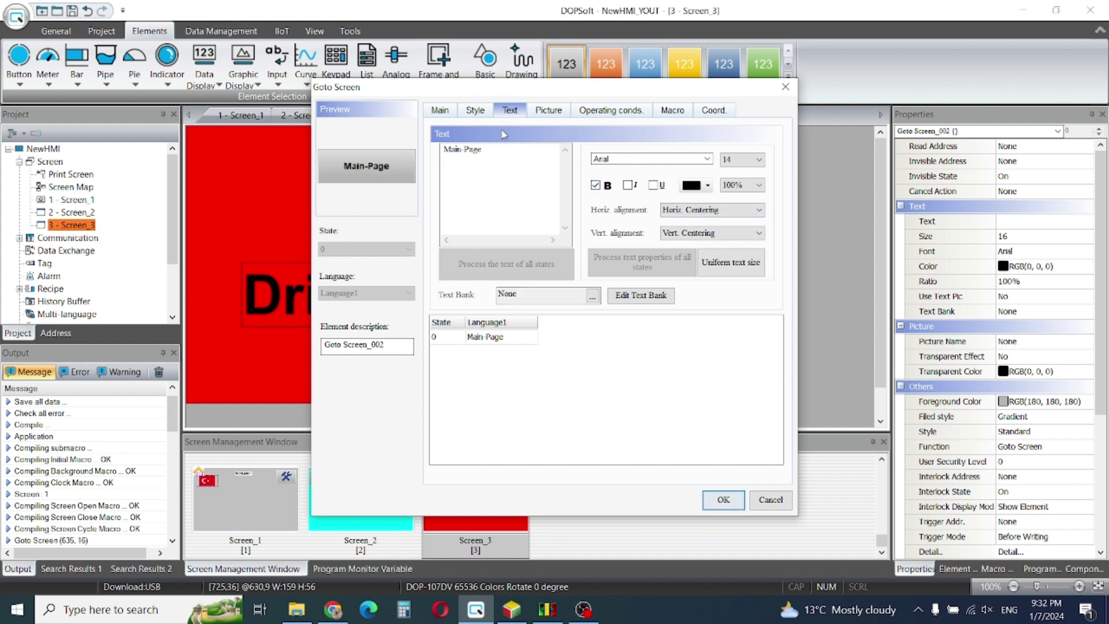
left_click(476, 110)
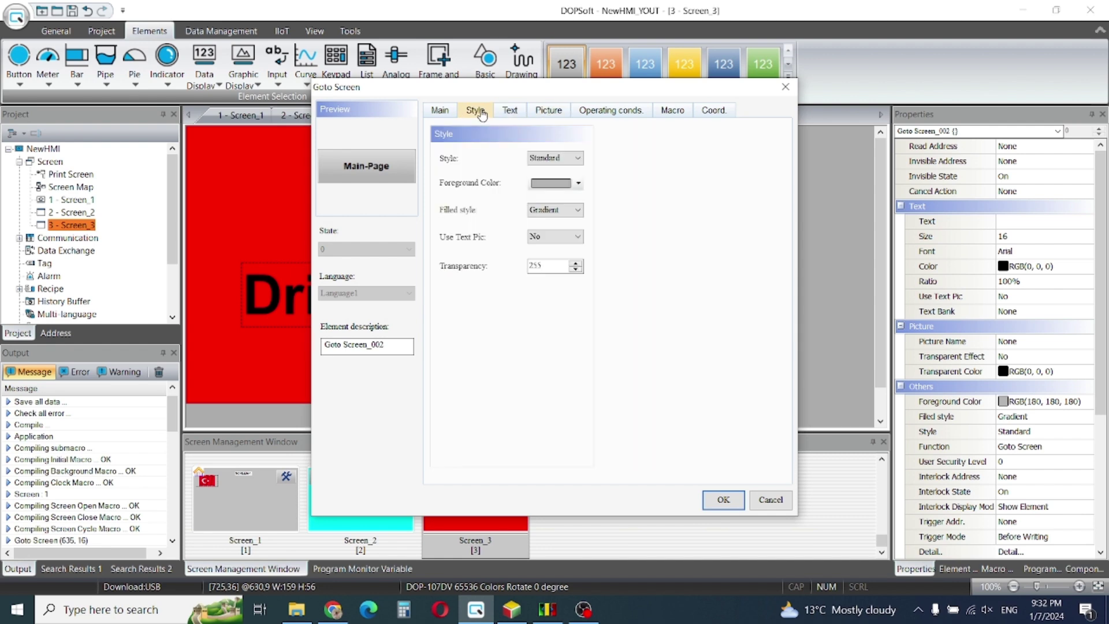
left_click(440, 110)
left_click(768, 185)
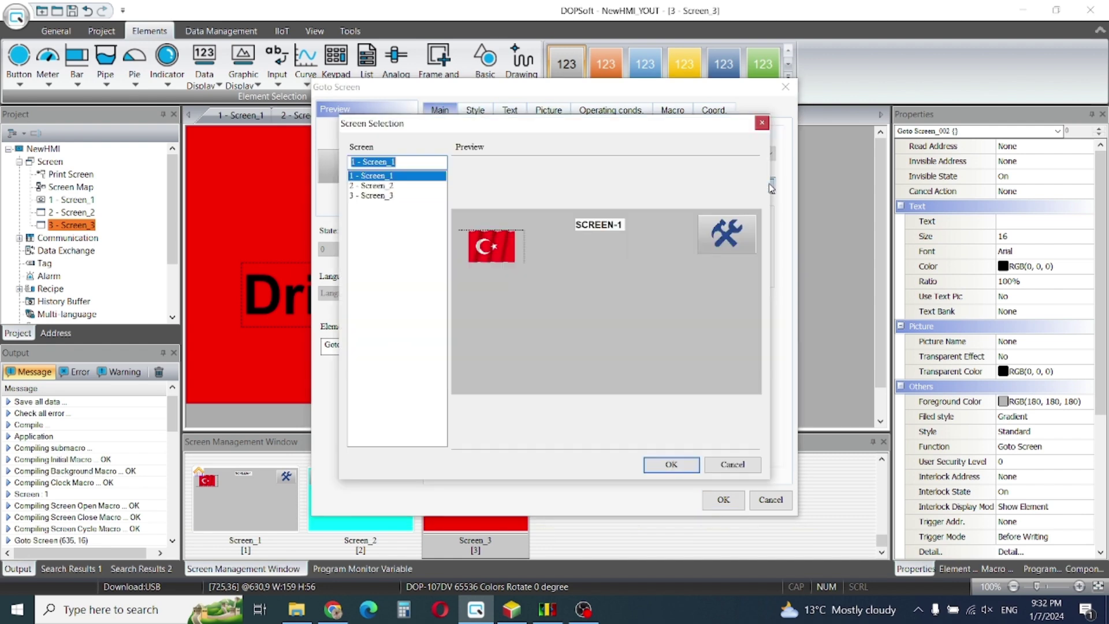
left_click(671, 464)
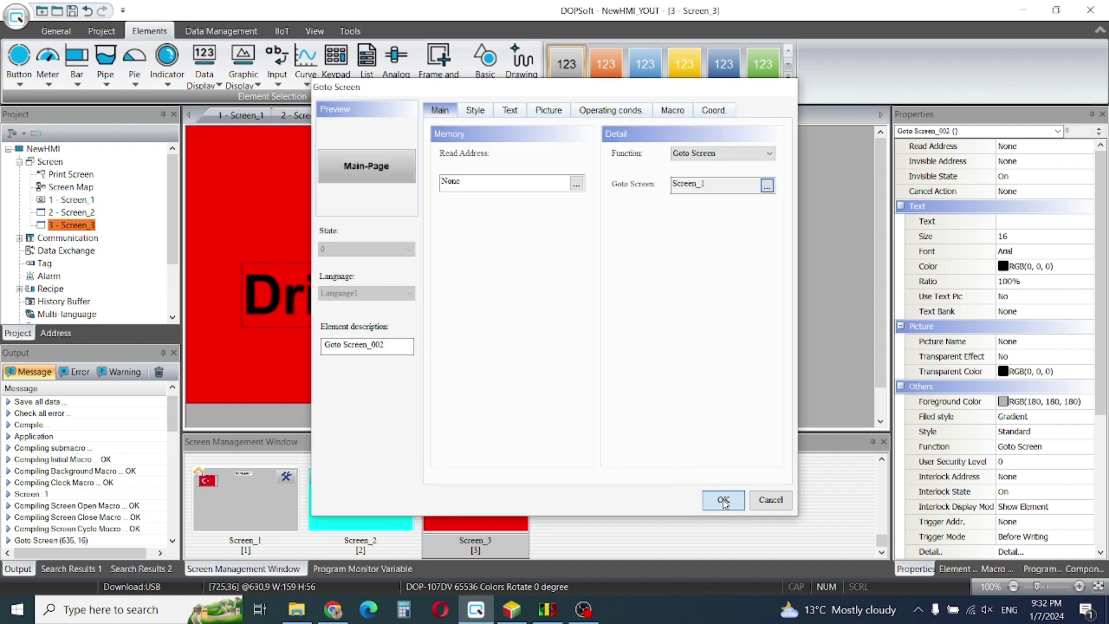
left_click(724, 501)
left_click(526, 189)
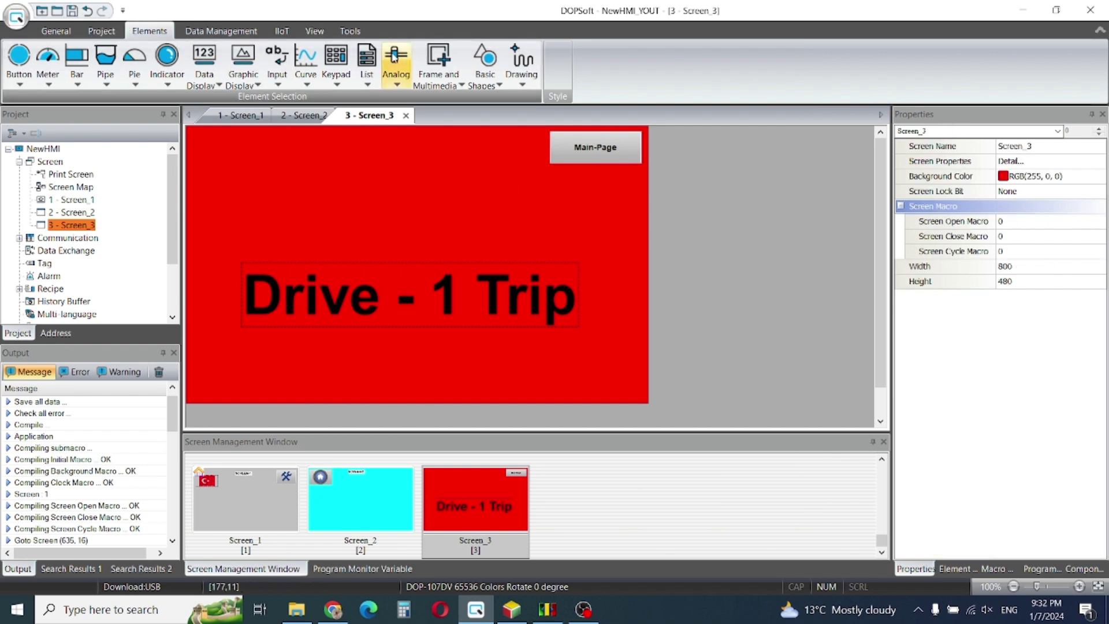
- Open the Background Macro editor from the Project macros
left_click(102, 36)
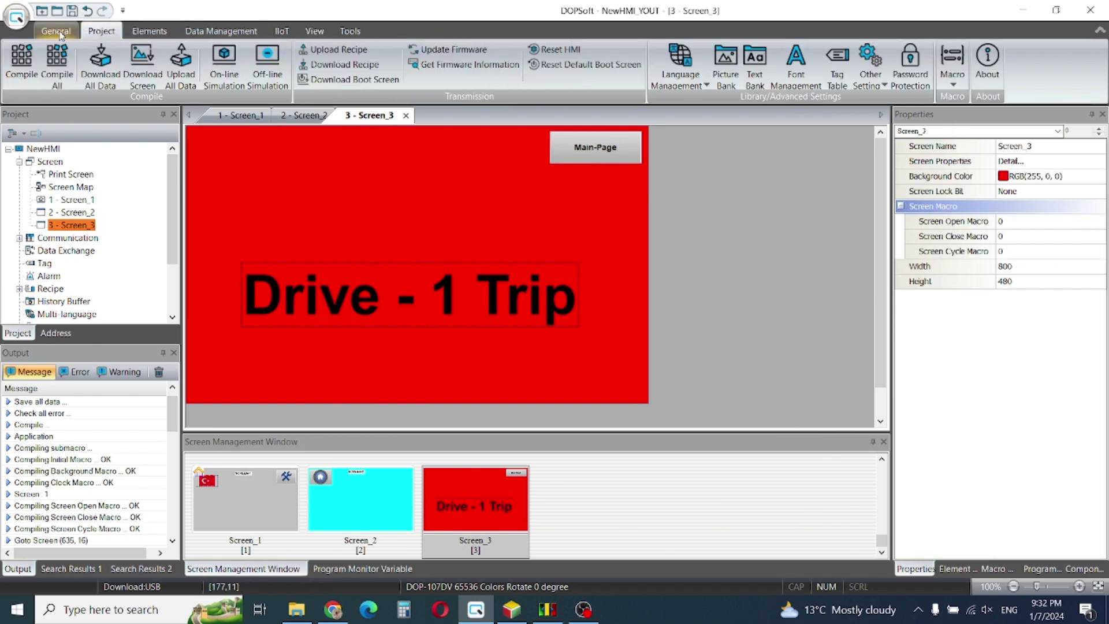
left_click(953, 57)
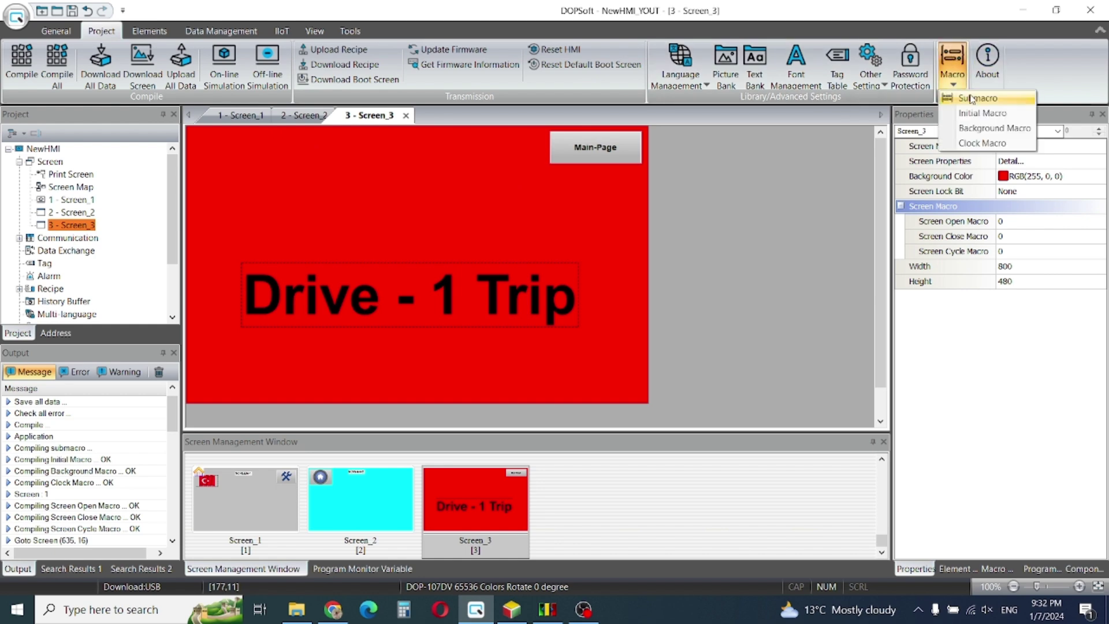
left_click(981, 127)
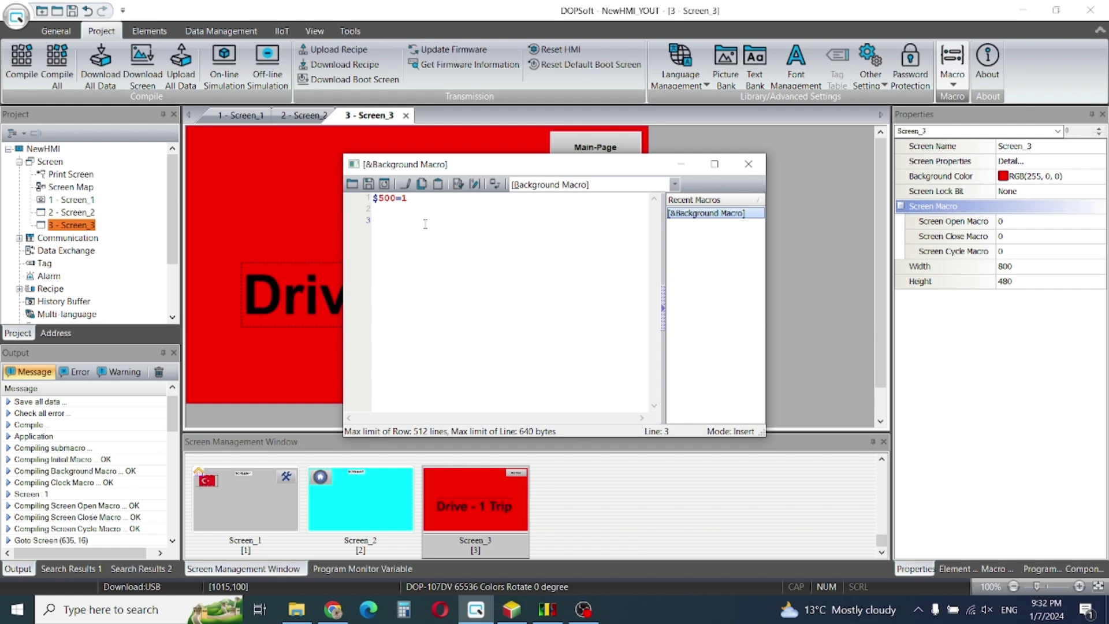
- Insert an IF == ON condition line testing bit M3
left_click(475, 184)
left_click(443, 269)
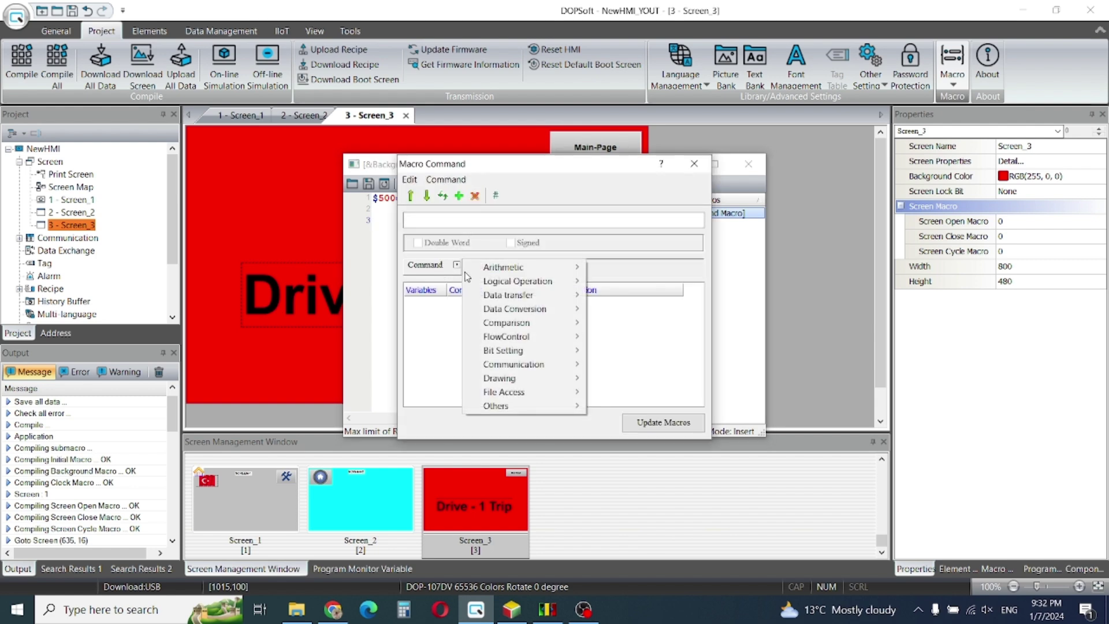
mouse_move(527, 341)
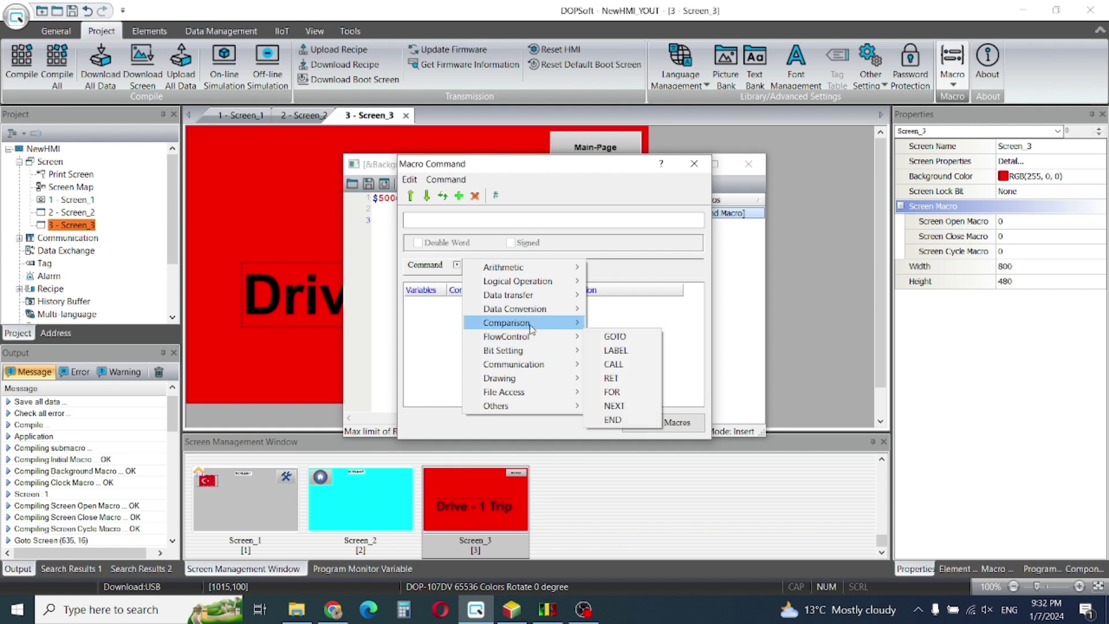
mouse_move(631, 352)
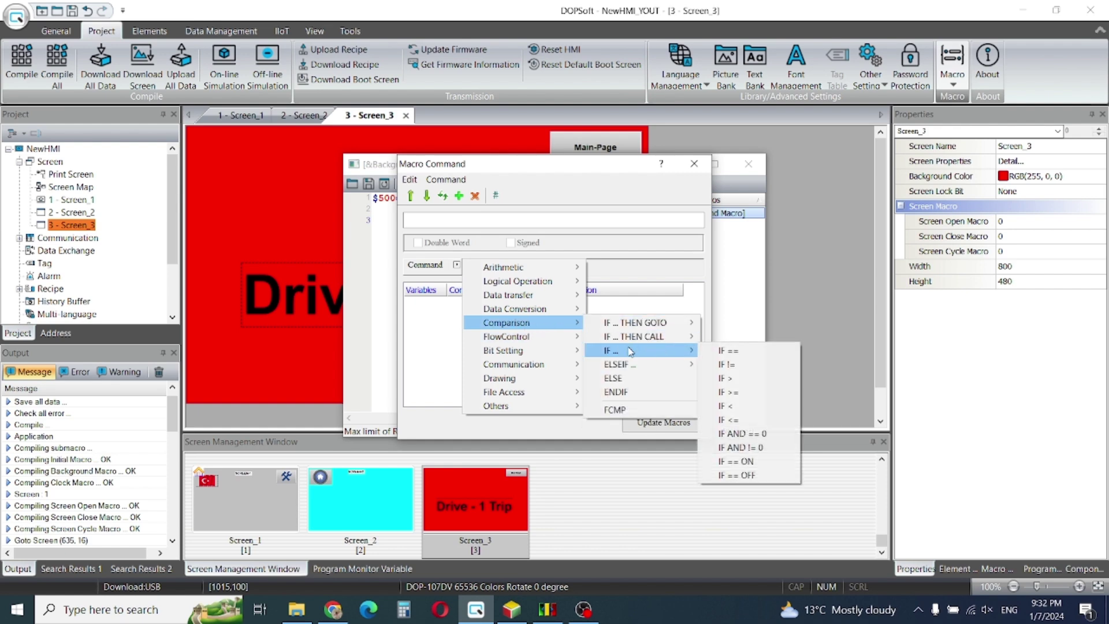
left_click(745, 462)
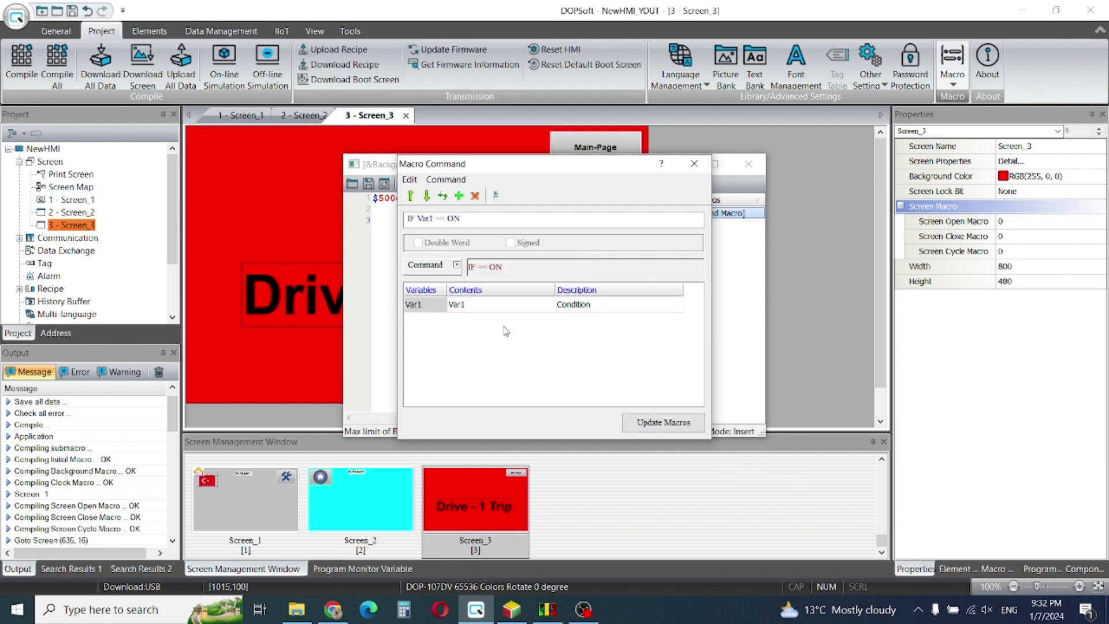
left_click(505, 309)
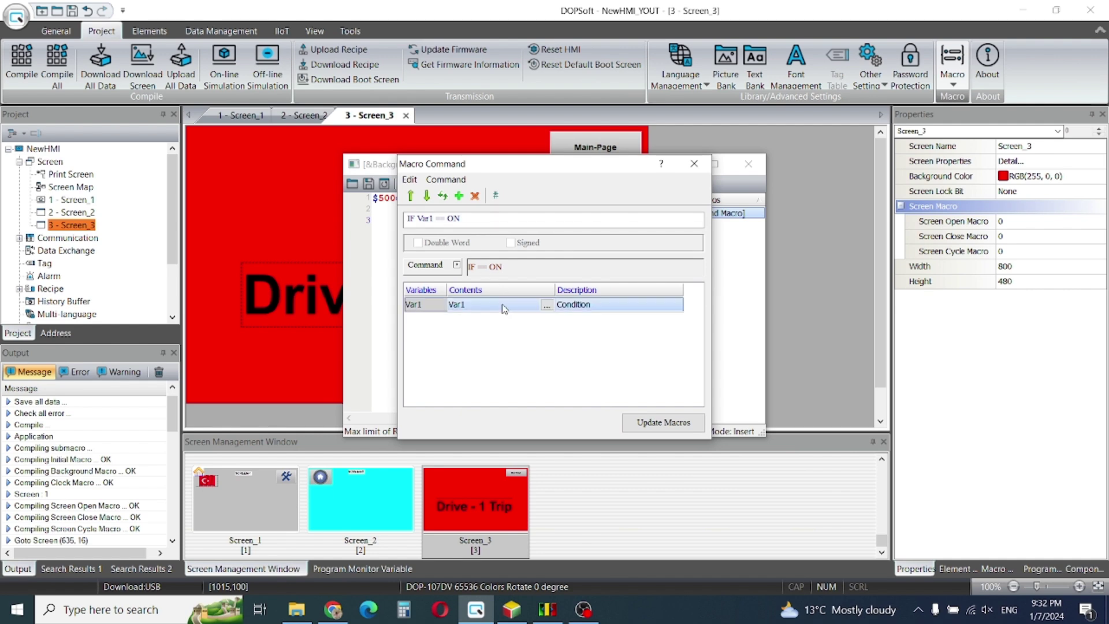
left_click(546, 306)
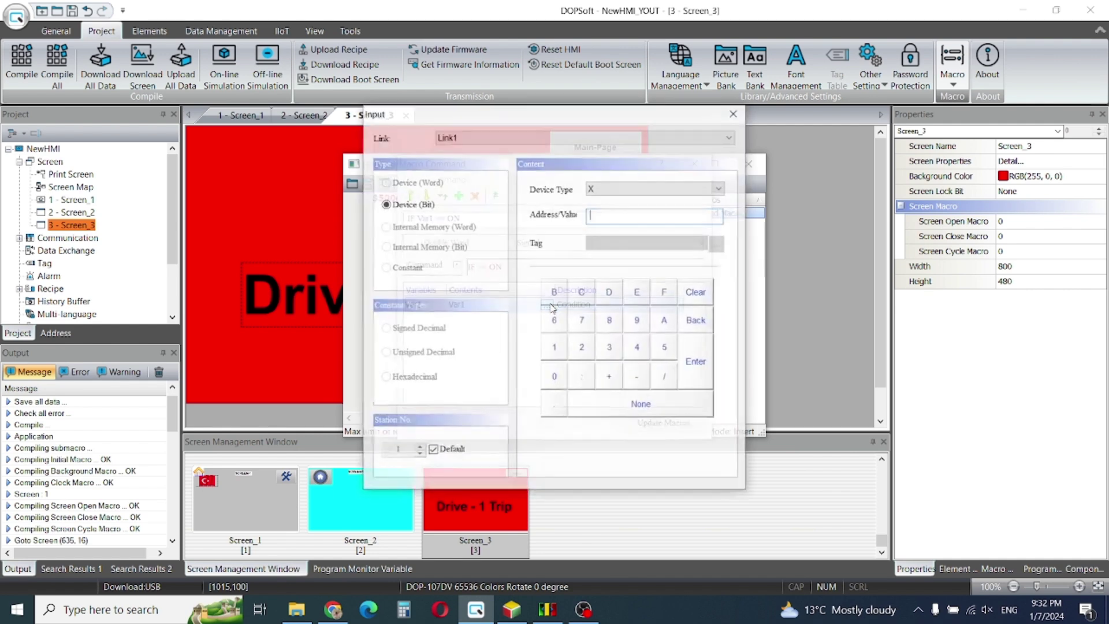
left_click(624, 198)
left_click(610, 221)
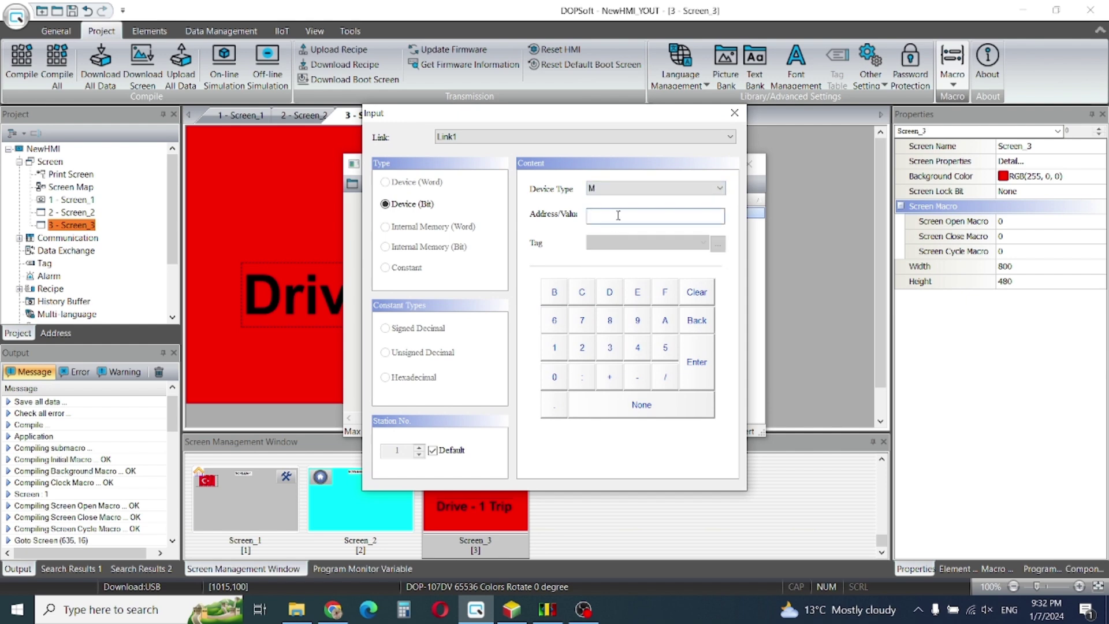
left_click(698, 361)
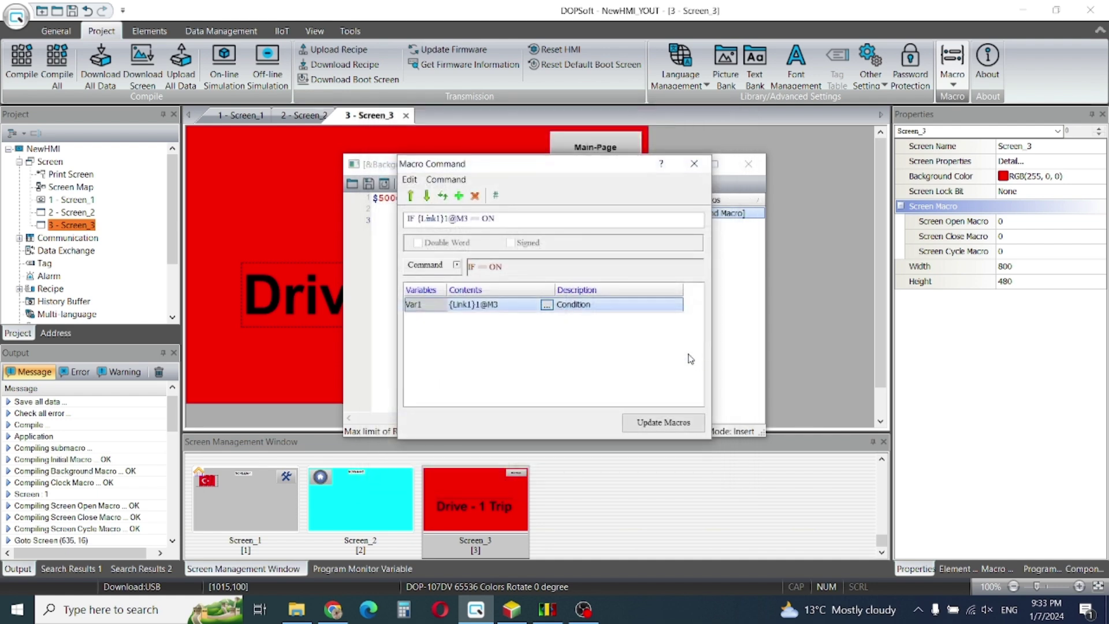
left_click(662, 424)
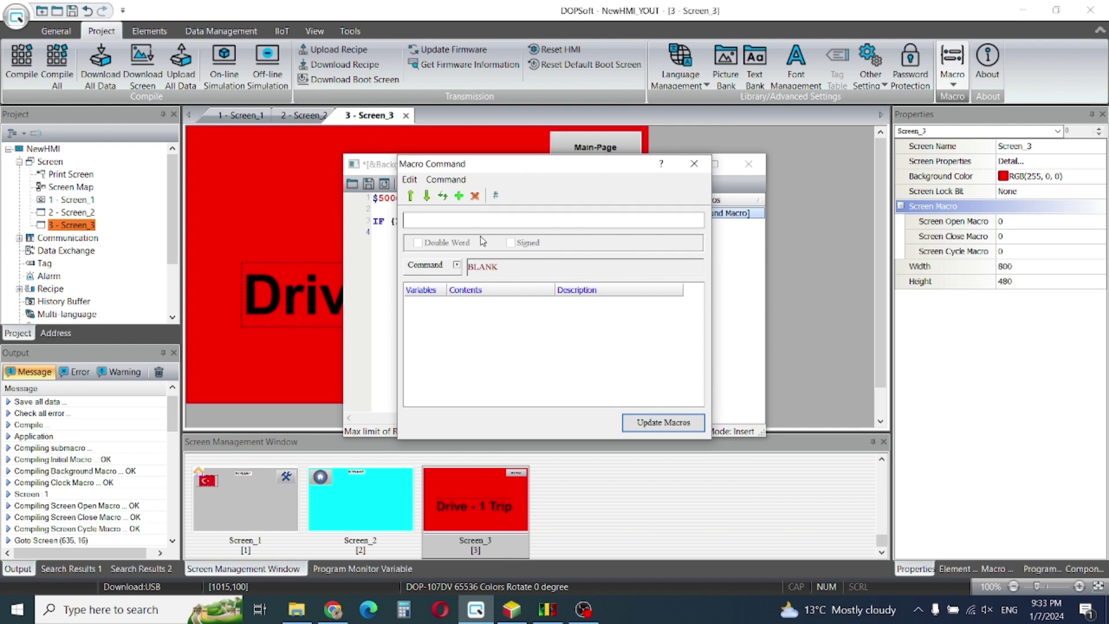
- Insert OPENSCREEN with constant screen number 3 beneath the M3 condition
left_click(449, 266)
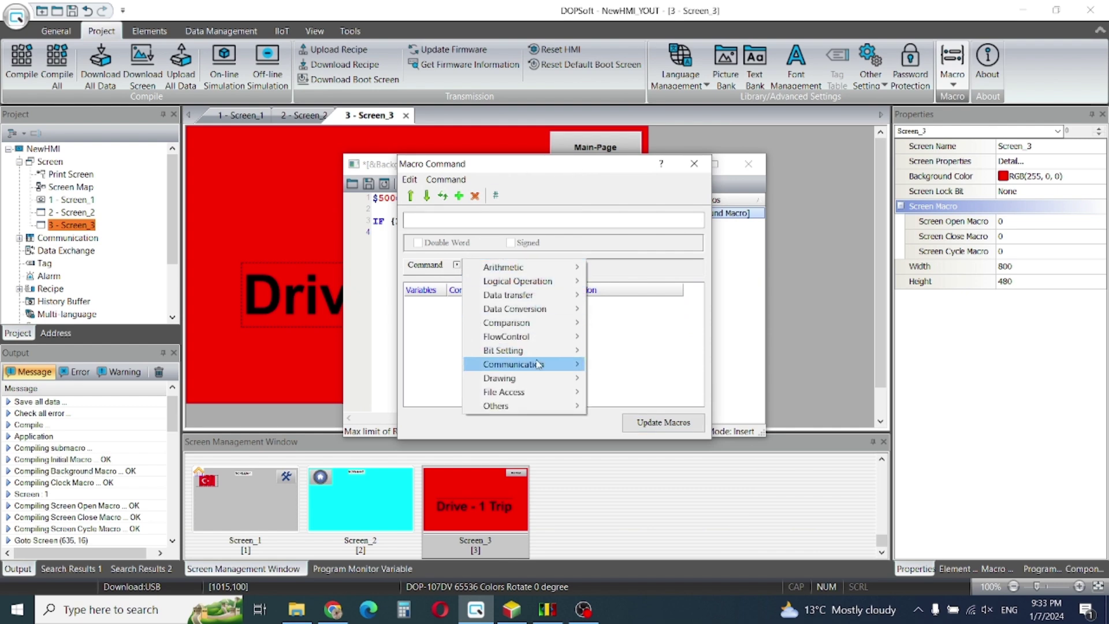
mouse_move(520, 406)
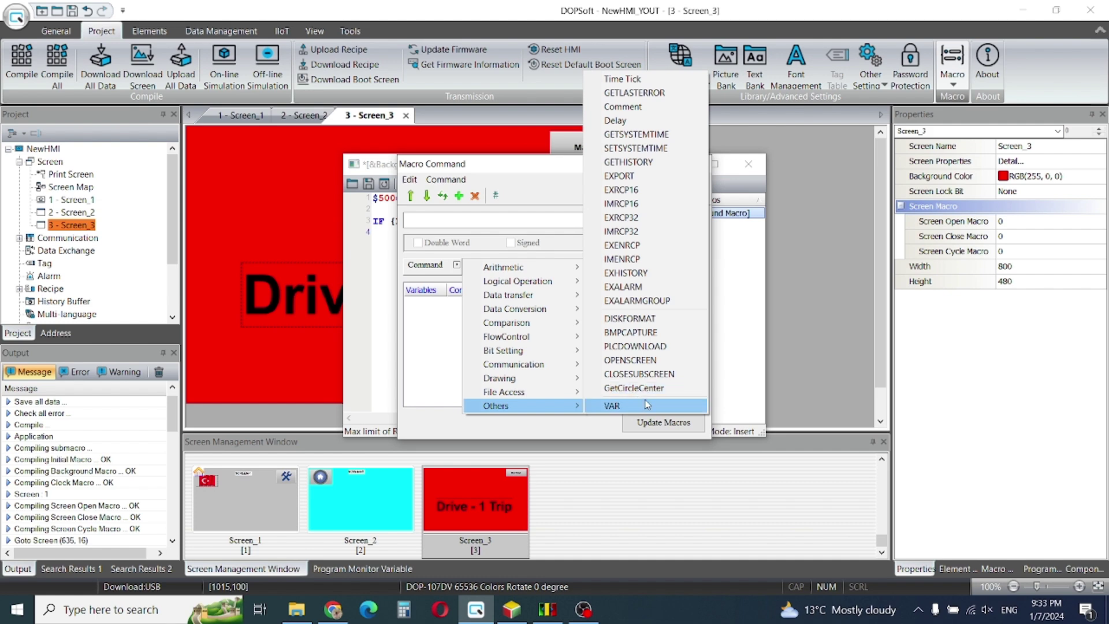
left_click(646, 361)
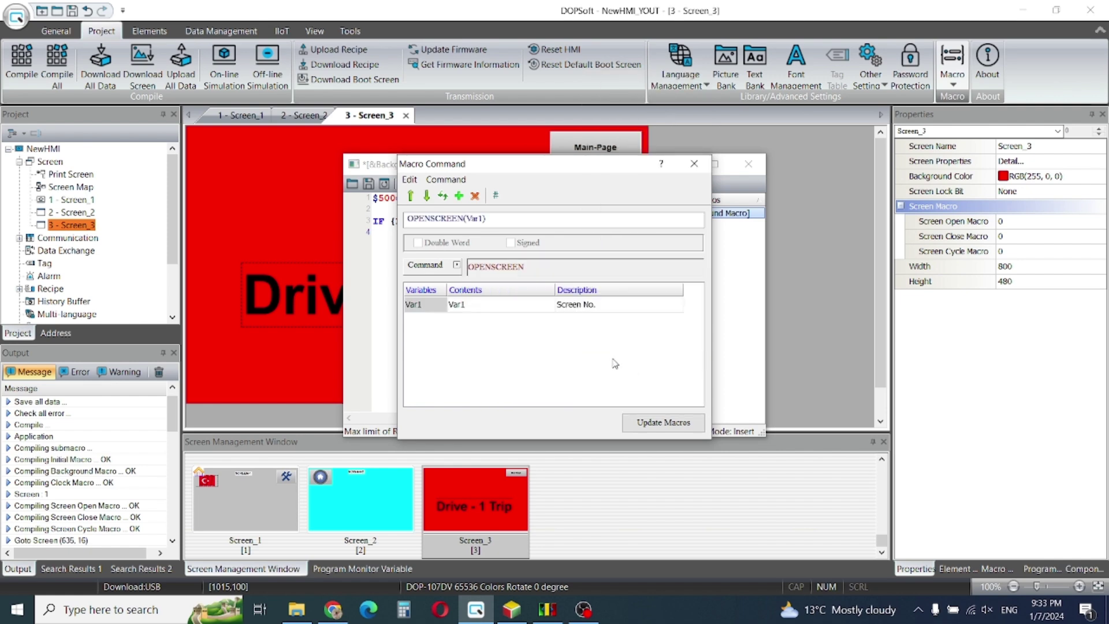
left_click(507, 308)
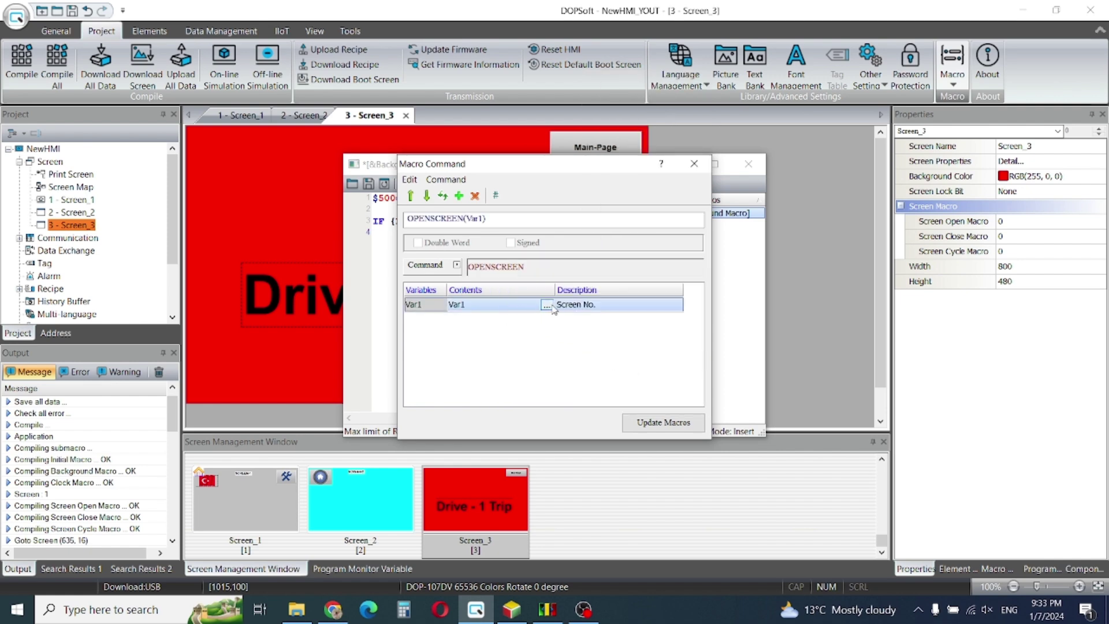
double_click(552, 306)
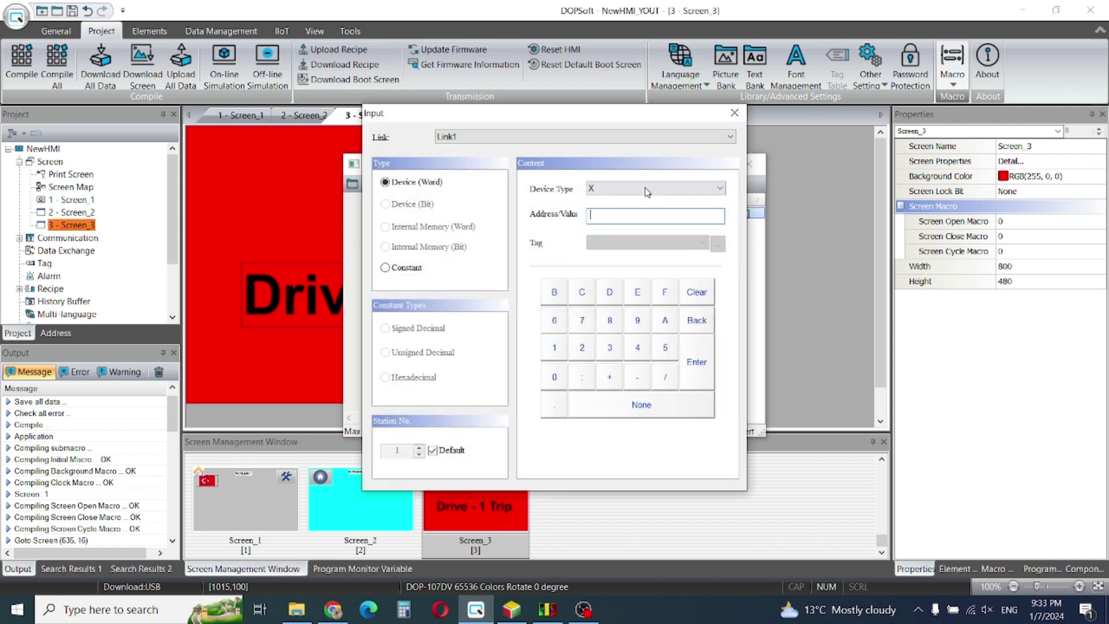
left_click(398, 269)
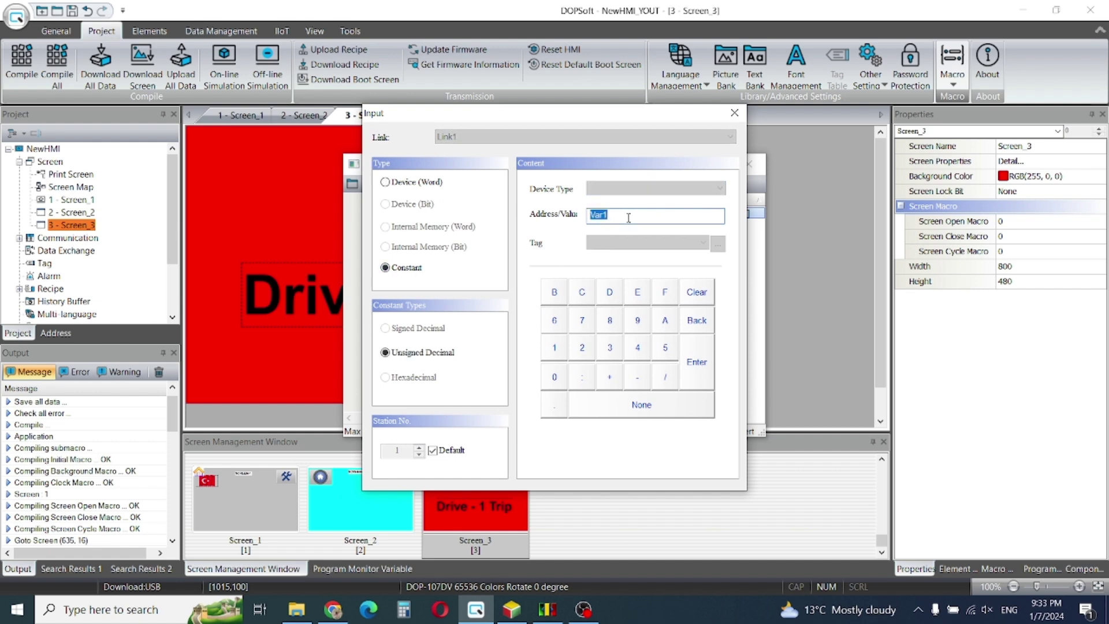
type("3")
left_click(704, 371)
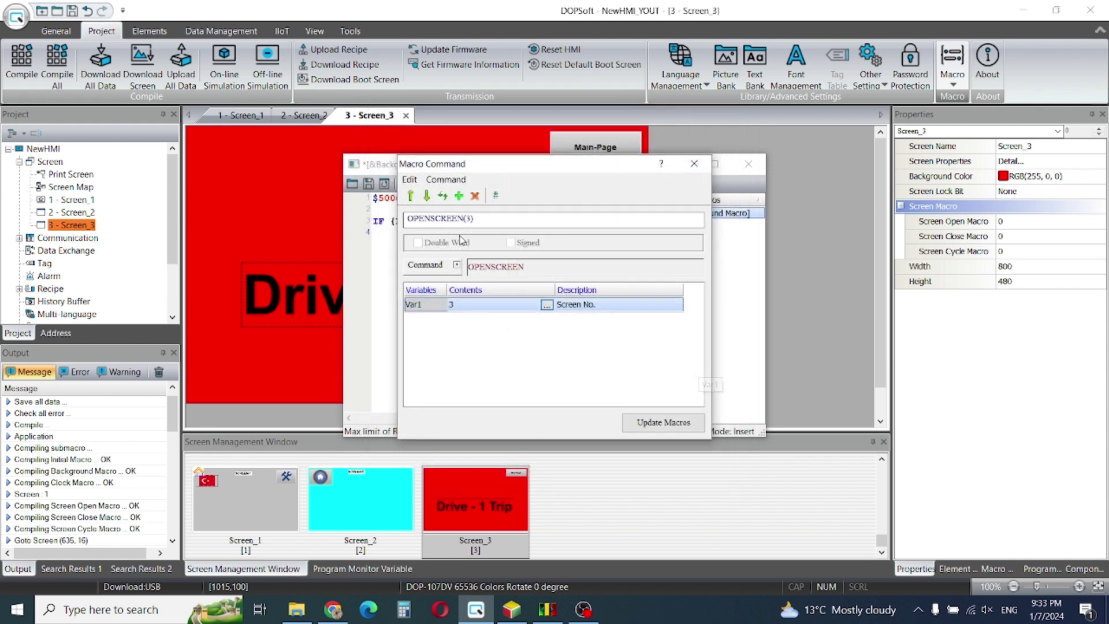
left_click(659, 418)
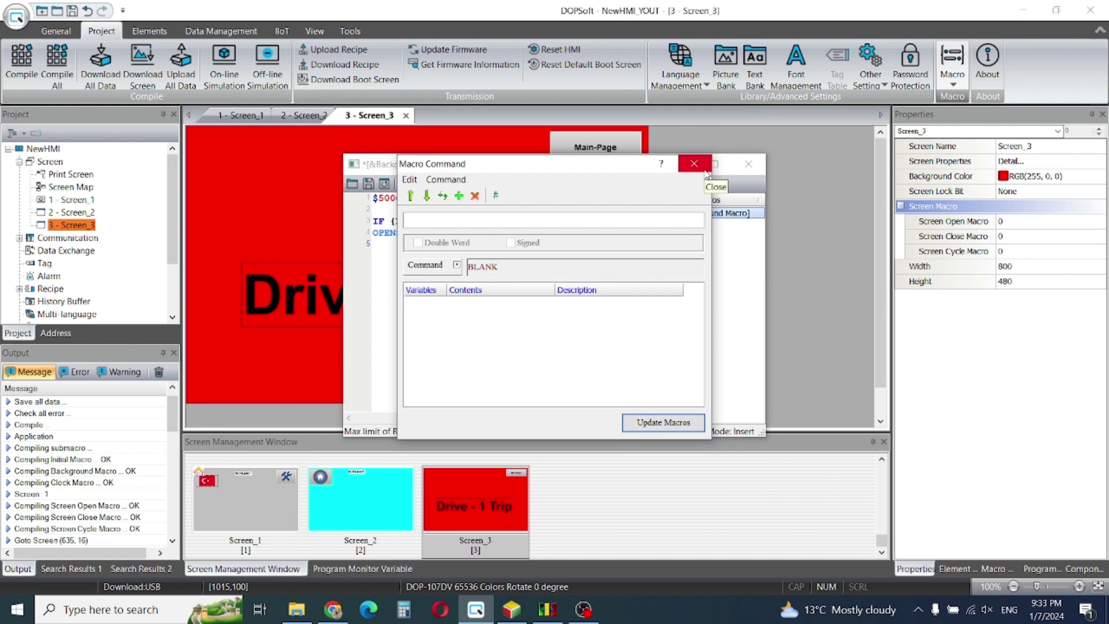
left_click(696, 167)
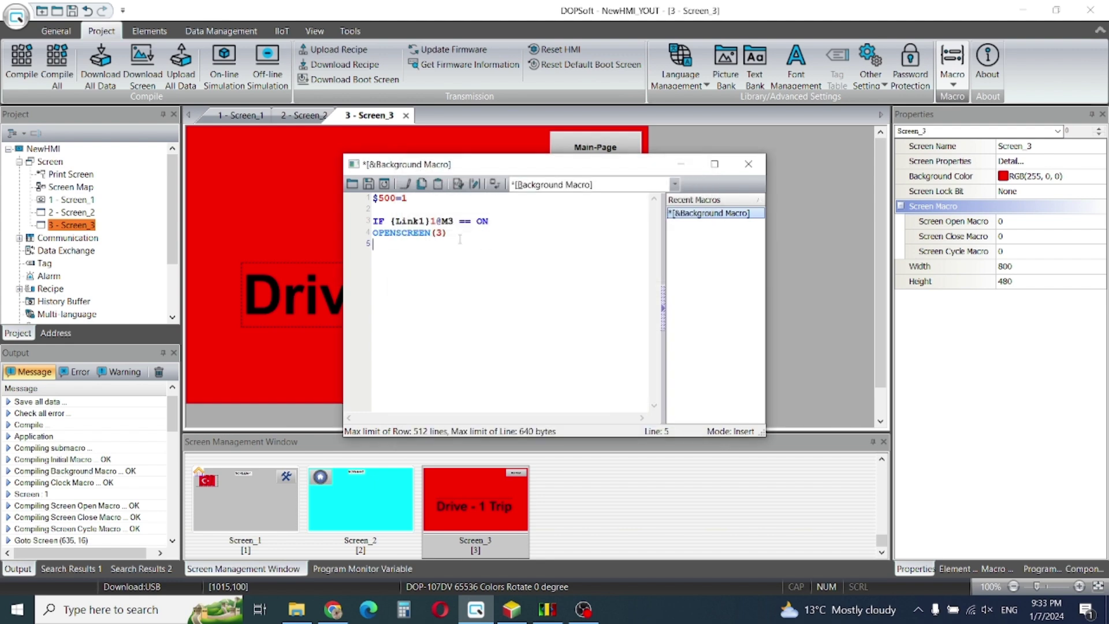
- Close the IF block with an ENDIF line in the macro
type("en")
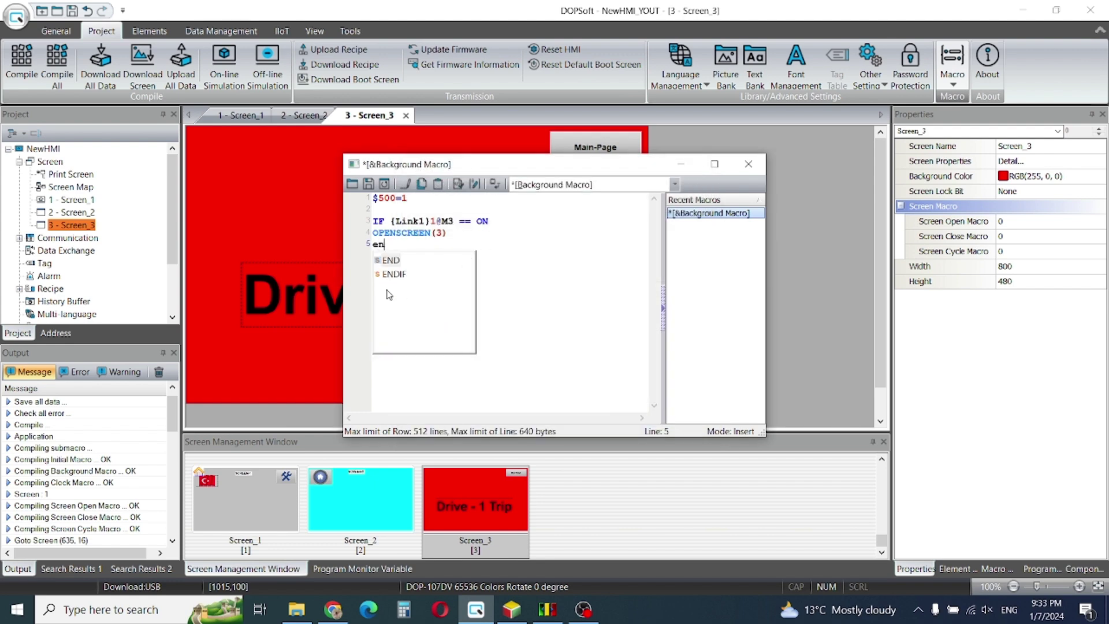
left_click(398, 275)
double_click(400, 275)
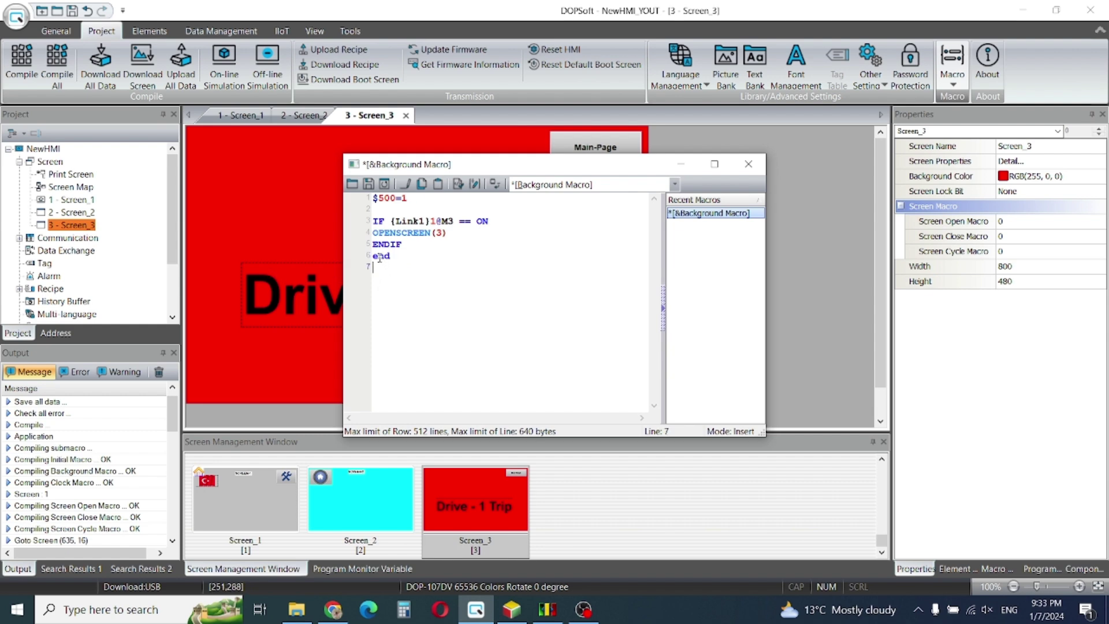
key("BackSpace")
- Save and close the background macro, then start the off-line simulation
left_click(384, 185)
left_click(749, 164)
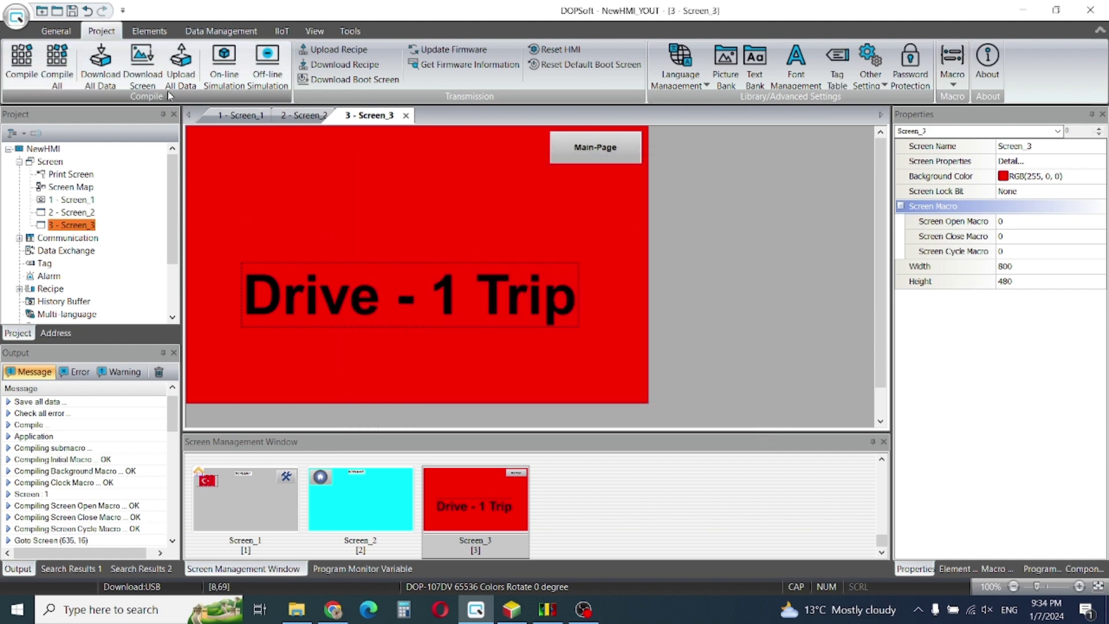
left_click(267, 61)
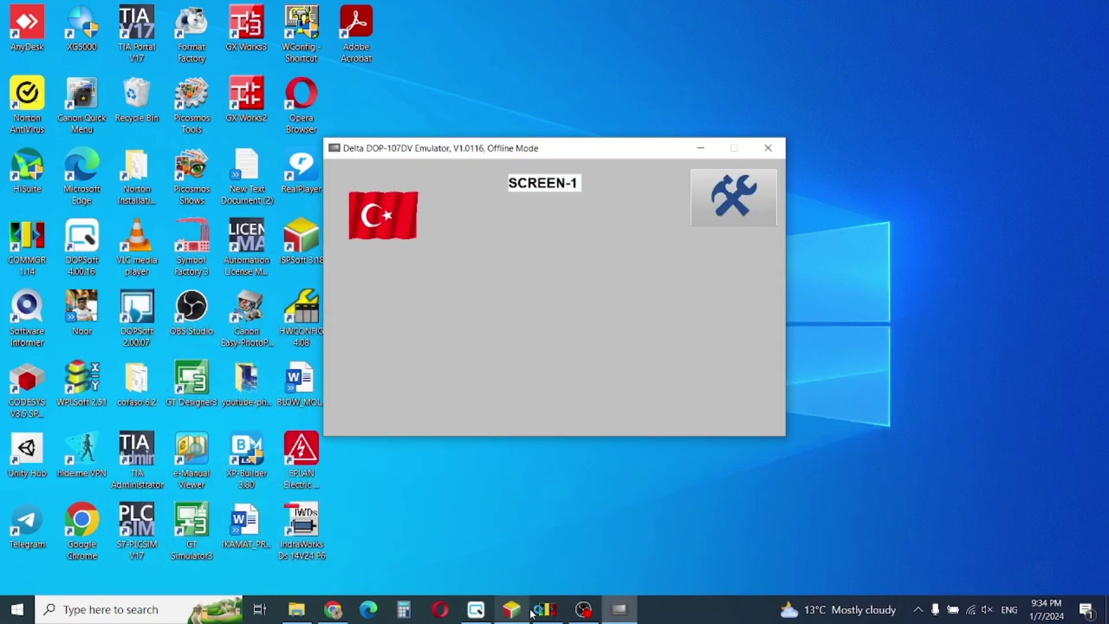
- Place the emulator at the top right beside the ISPSoft ladder program
left_click_drag(534, 142, 824, 42)
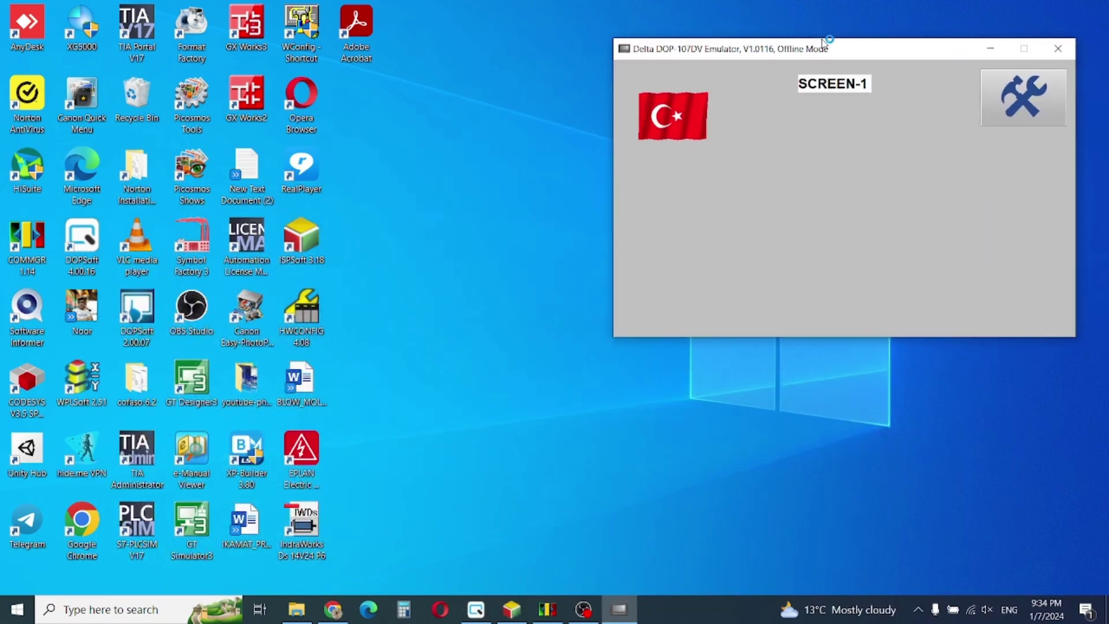
left_click(514, 616)
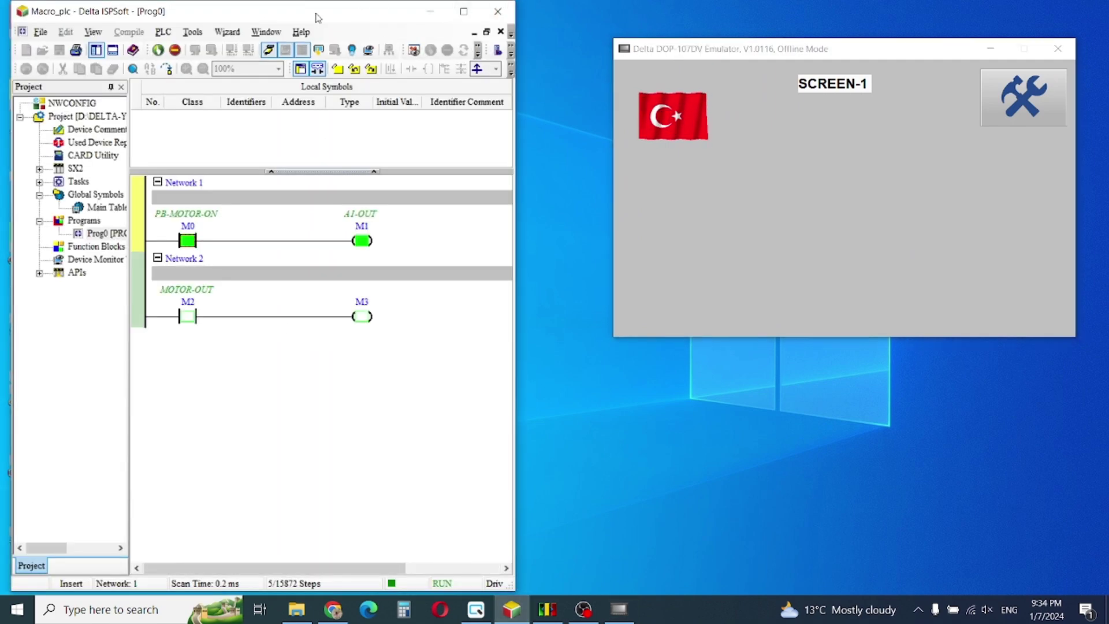
mouse_move(317, 17)
left_mouse_down()
mouse_move(335, 12)
mouse_move(329, 2)
left_mouse_up()
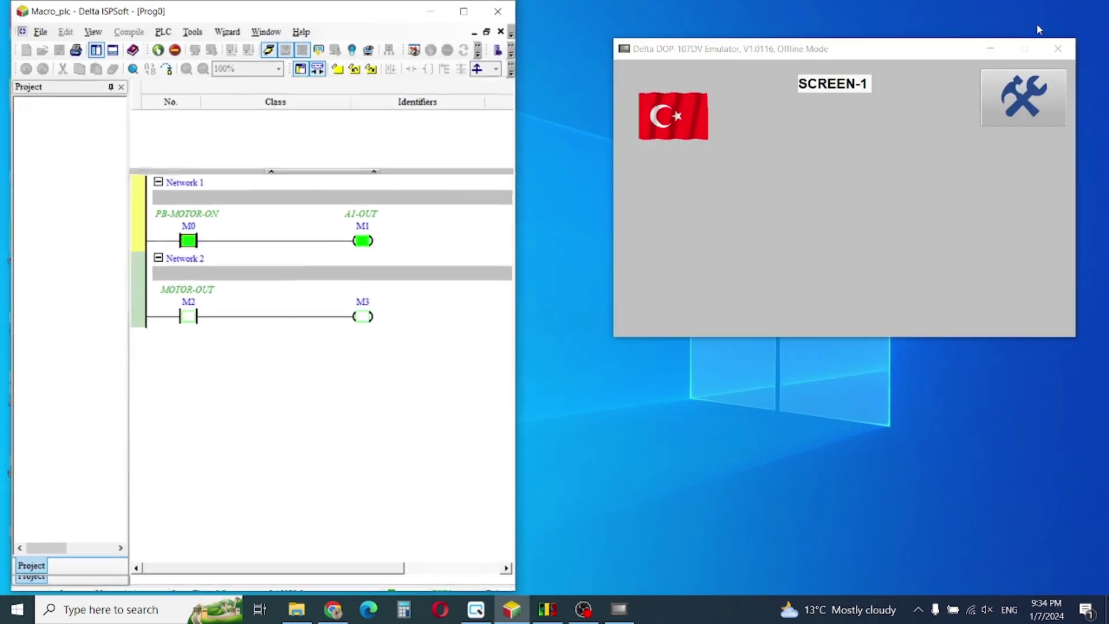
left_click(1056, 8)
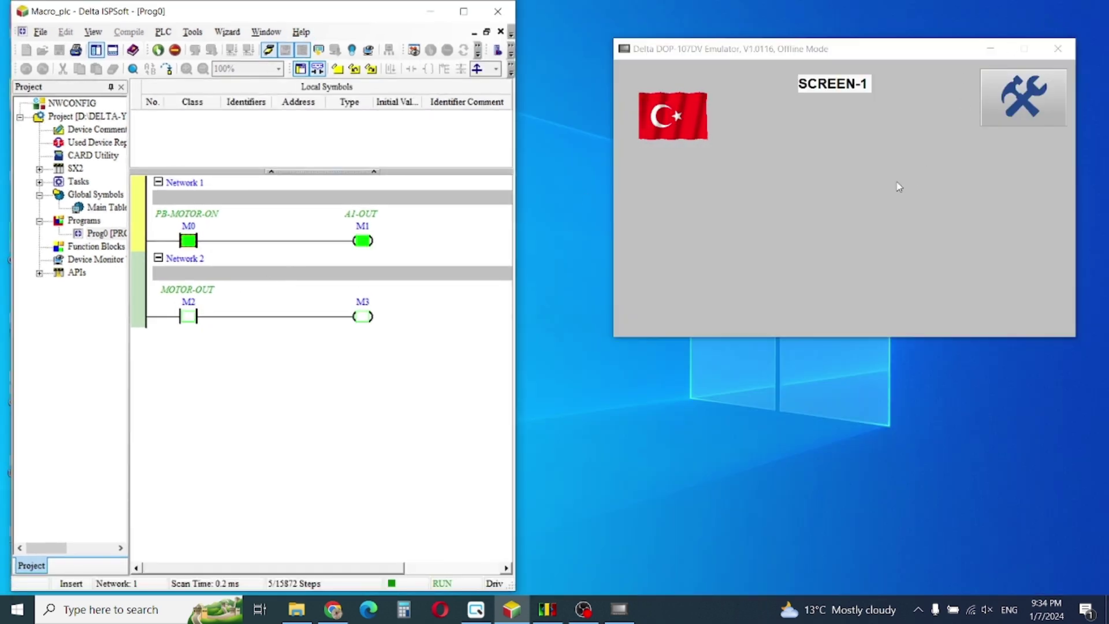
- Force contact M2 on in ISPSoft to energize M3
left_click(190, 317)
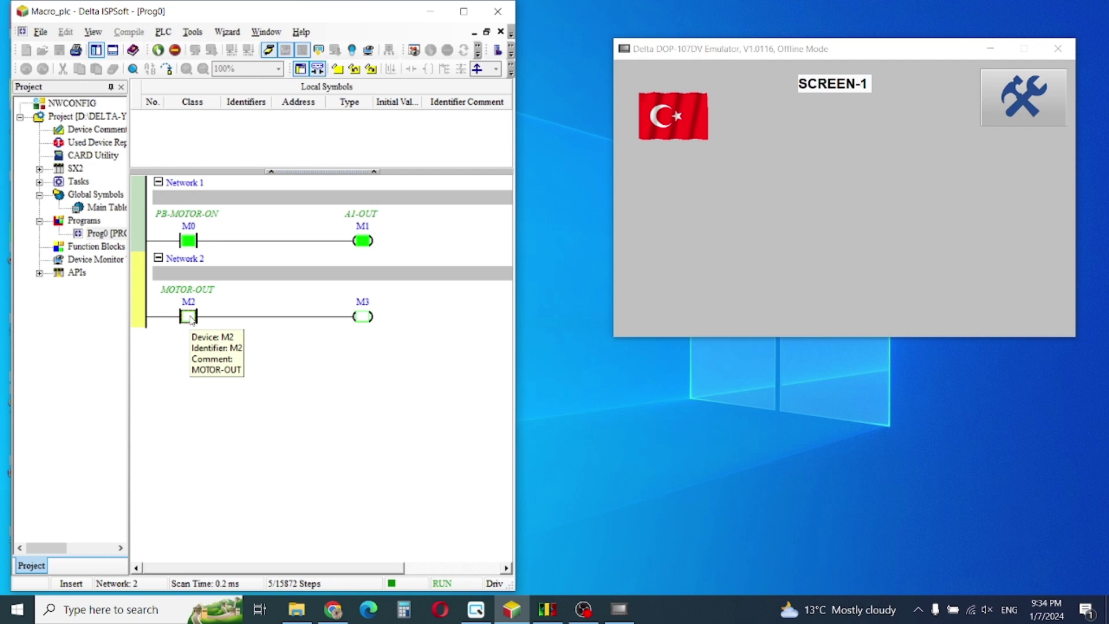
right_click(192, 319)
left_click(258, 196)
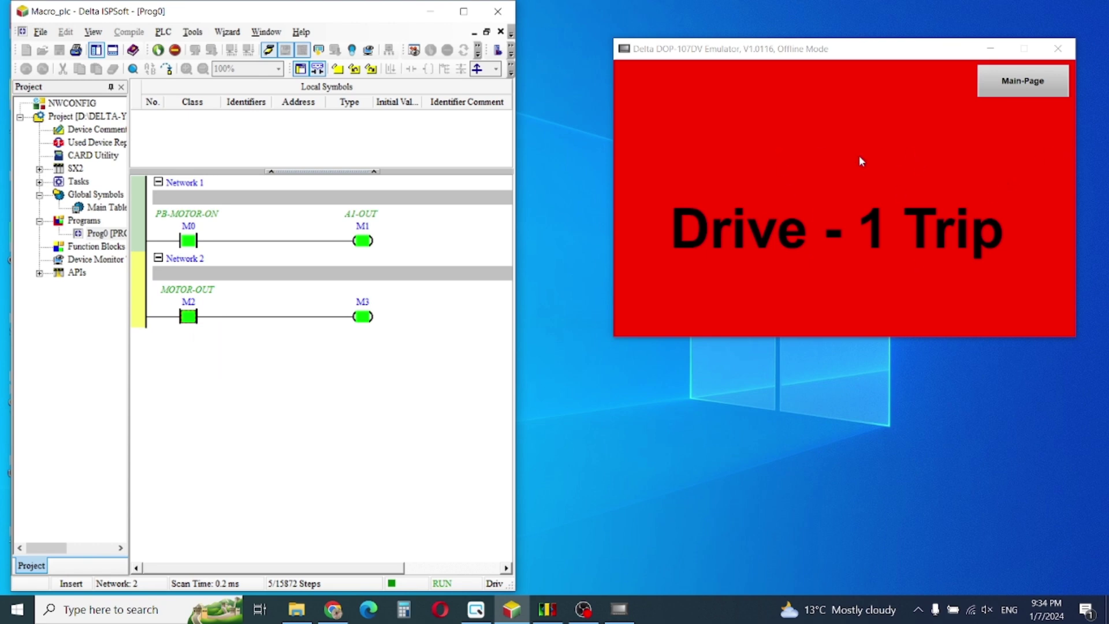
- Return the HMI via Main-Page, then force M2 off in ISPSoft
left_click(1023, 86)
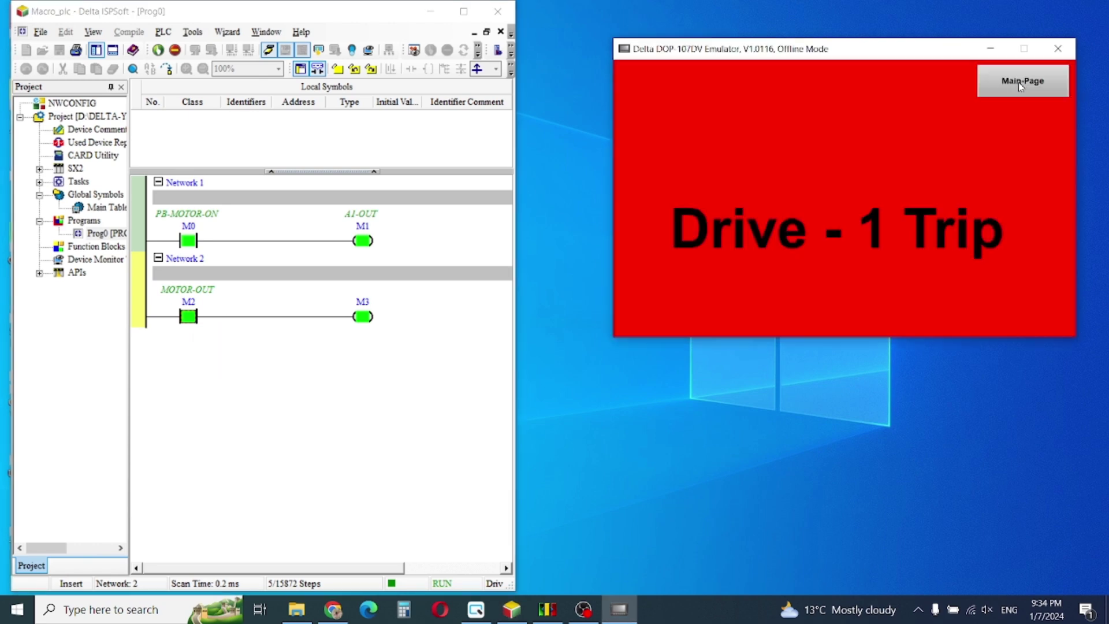
left_click(998, 87)
left_click(196, 322)
right_click(195, 323)
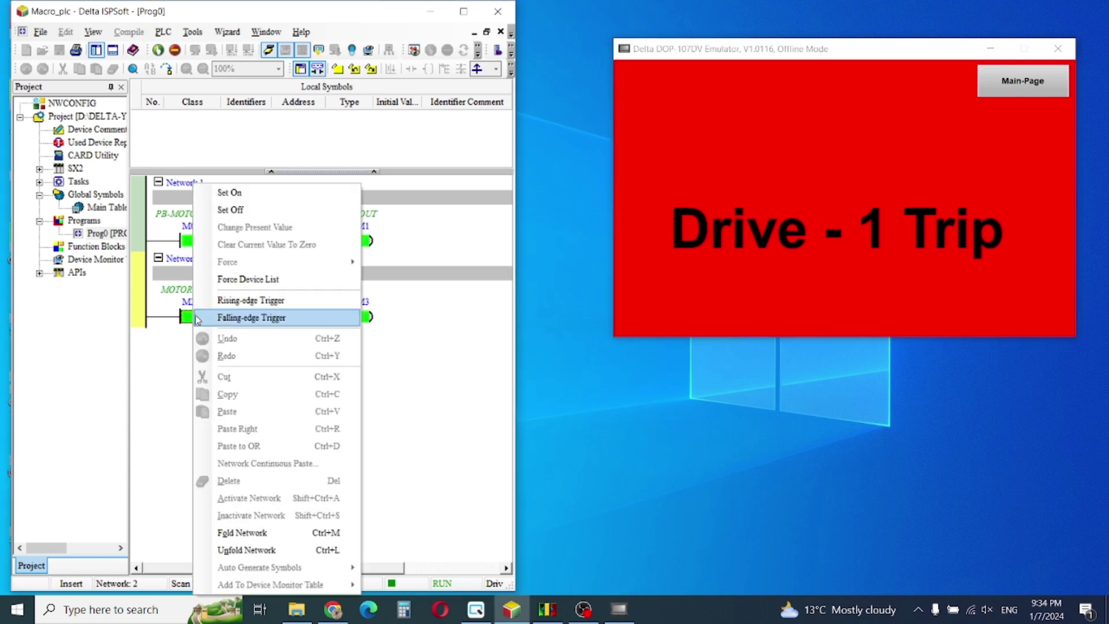
left_click(242, 210)
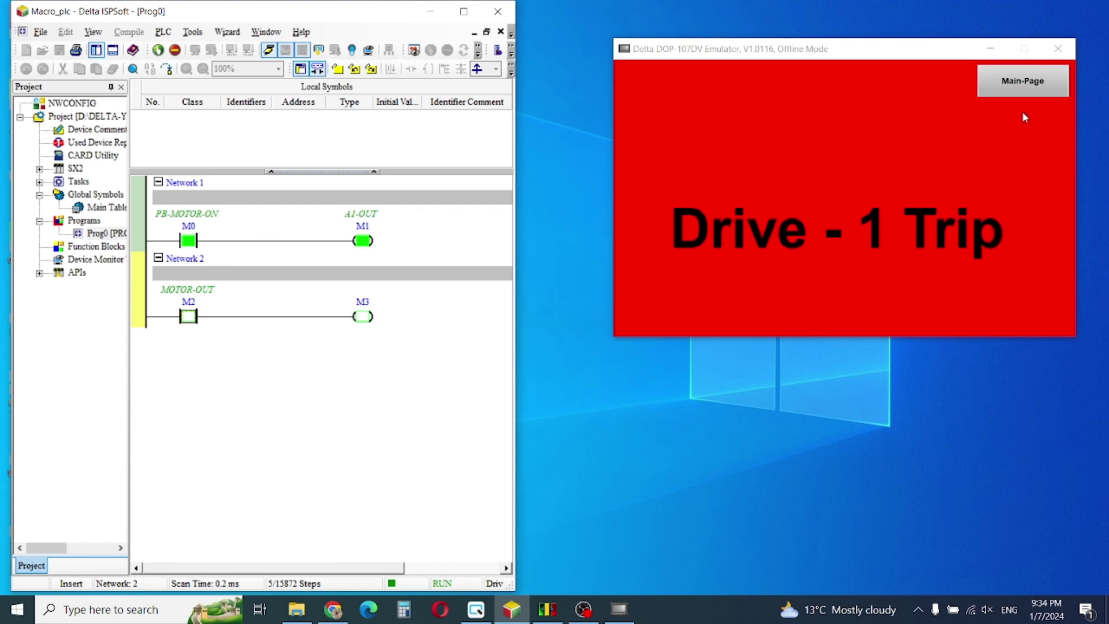
- Navigate the HMI from the main page to SCREEN-2 and back to SCREEN-1
left_click(1023, 81)
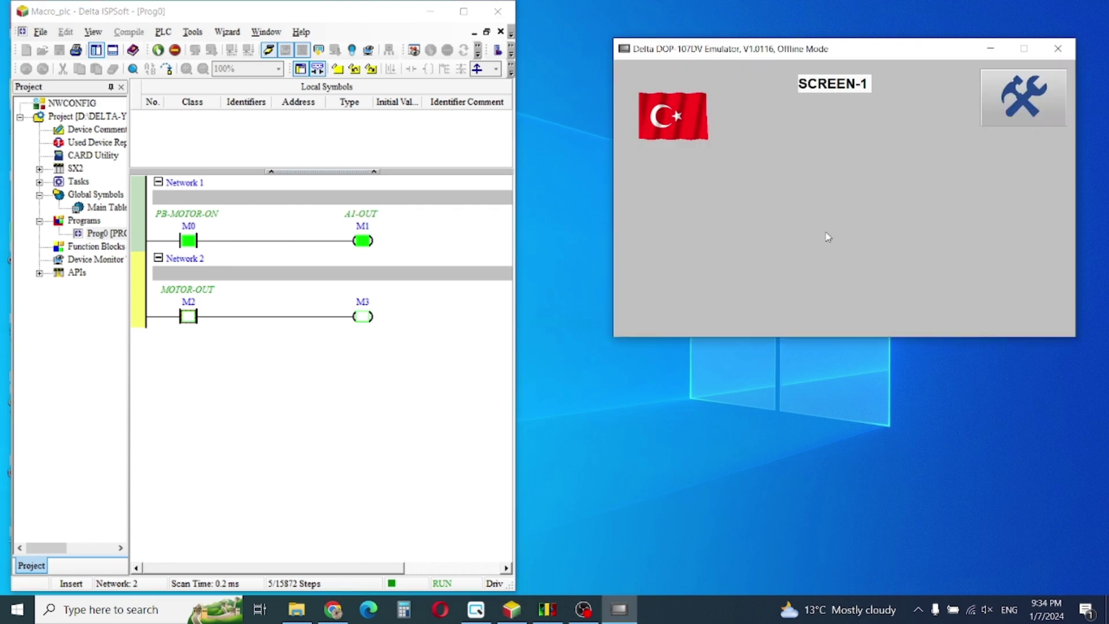
left_click(1017, 95)
left_click(661, 109)
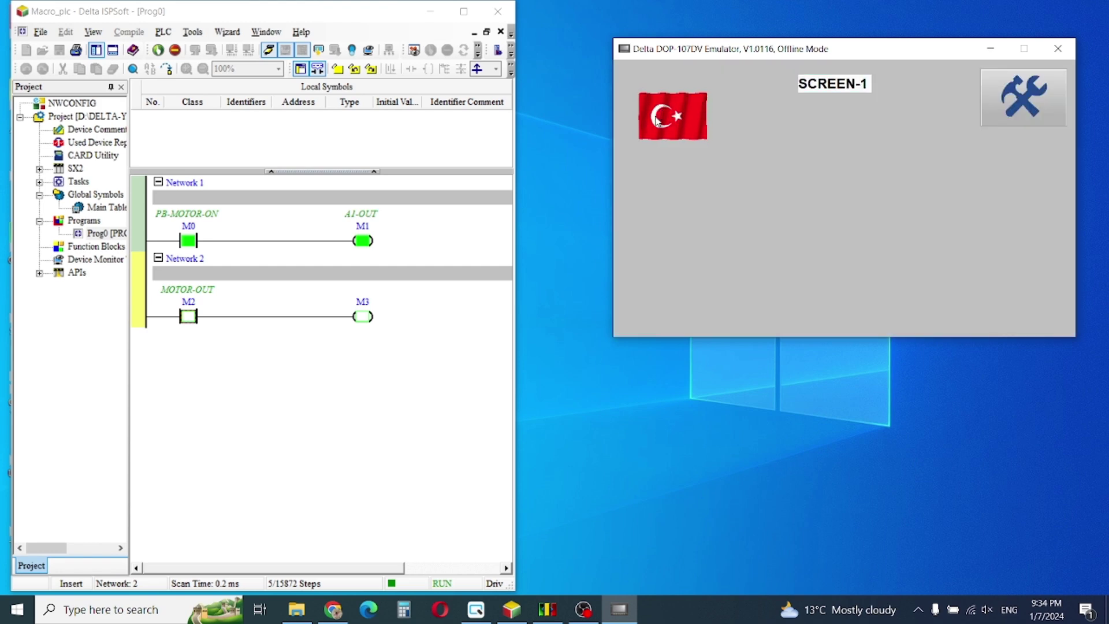
- Force M0 off, toggle M2 on then off to retest the alarm, and return to Main-Page
right_click(191, 245)
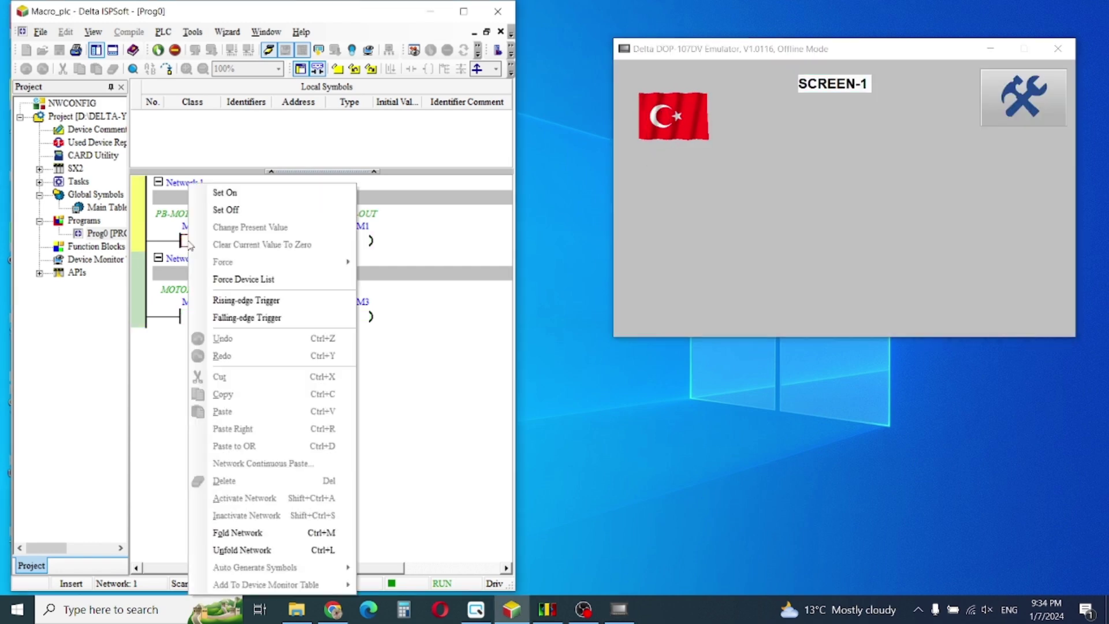
left_click(217, 210)
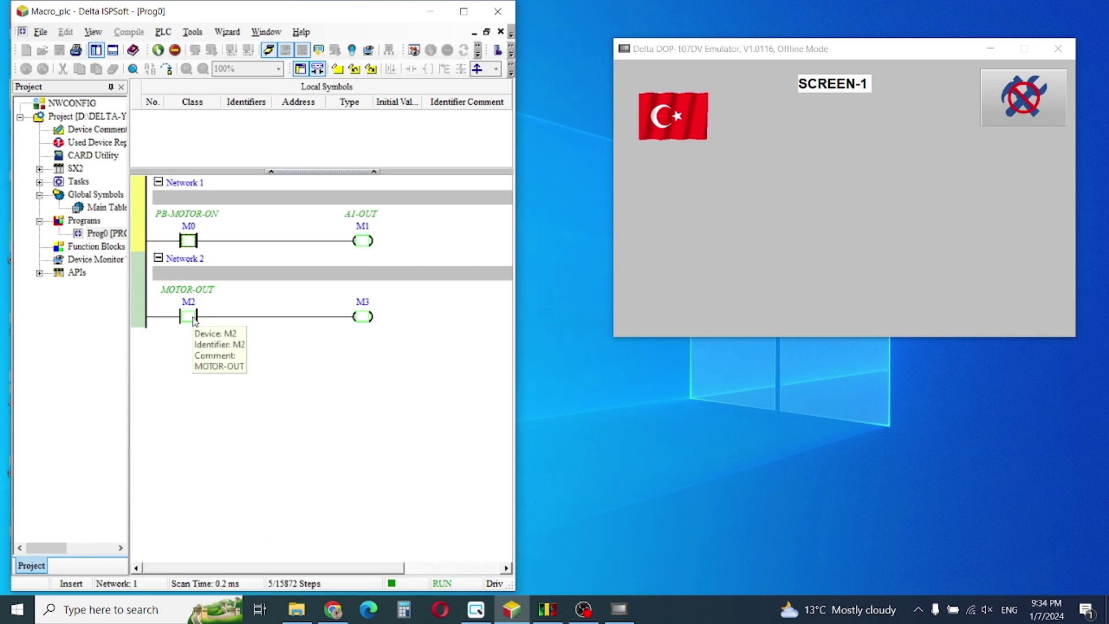
right_click(191, 312)
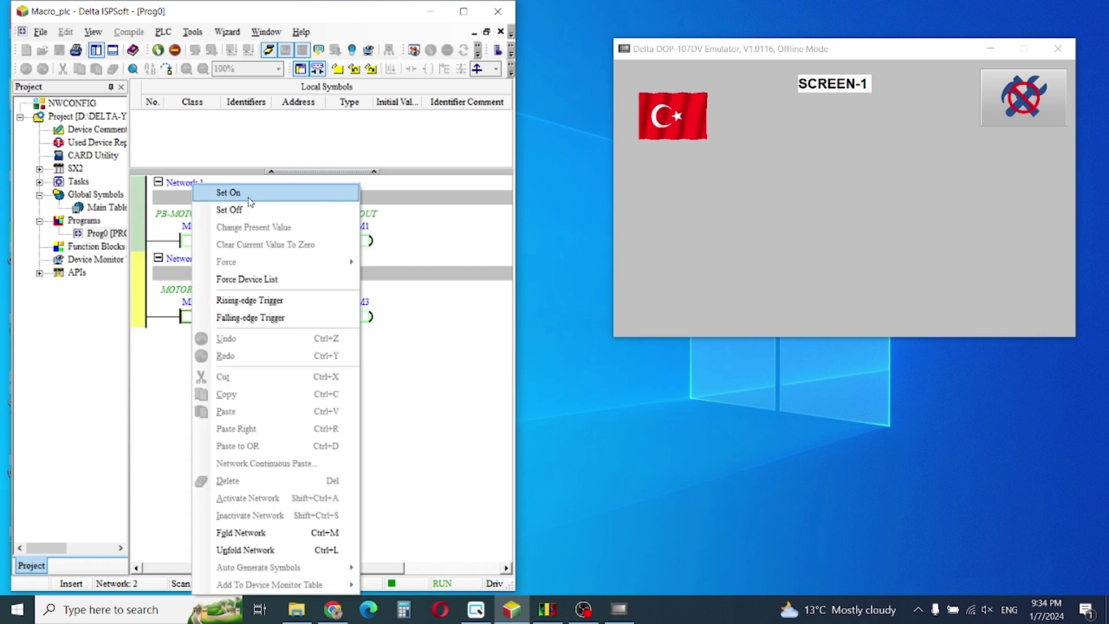
left_click(249, 197)
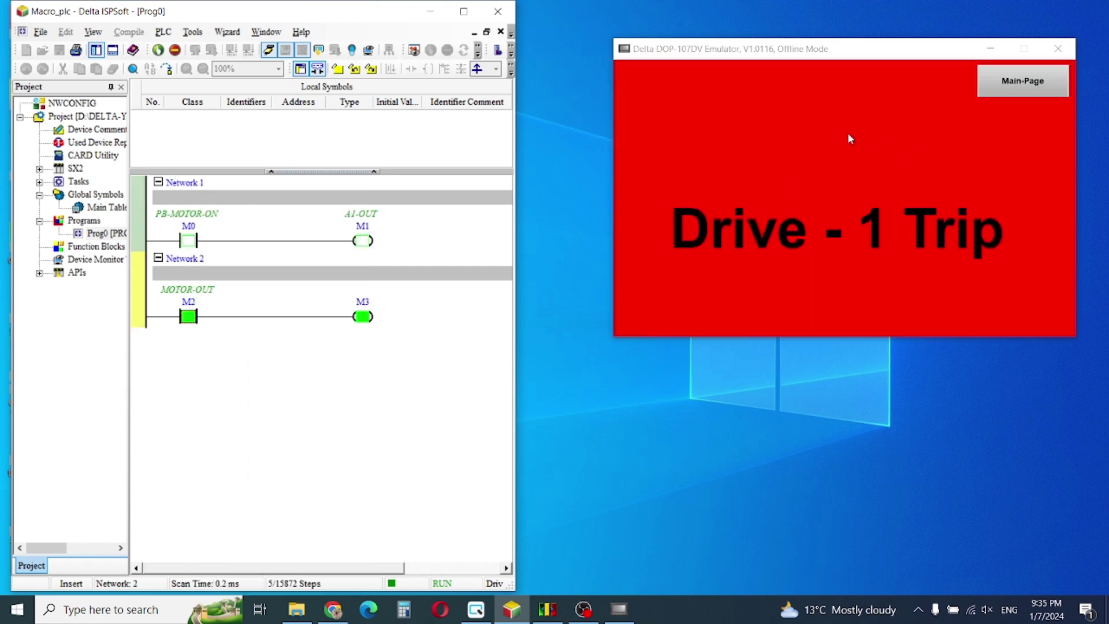
right_click(186, 314)
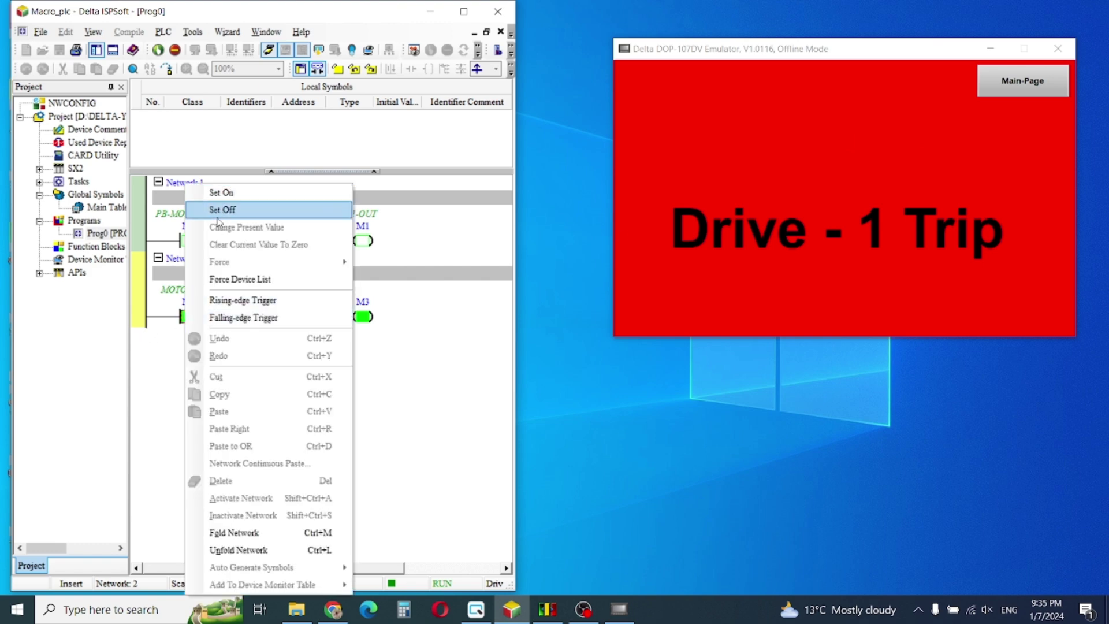
left_click(222, 211)
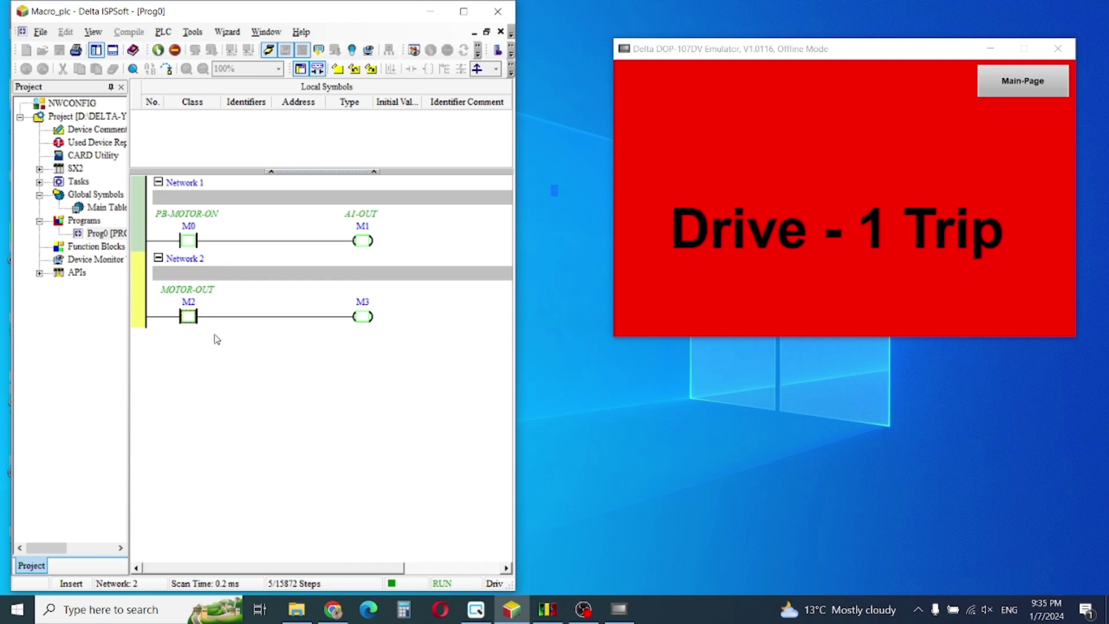
left_click(1061, 94)
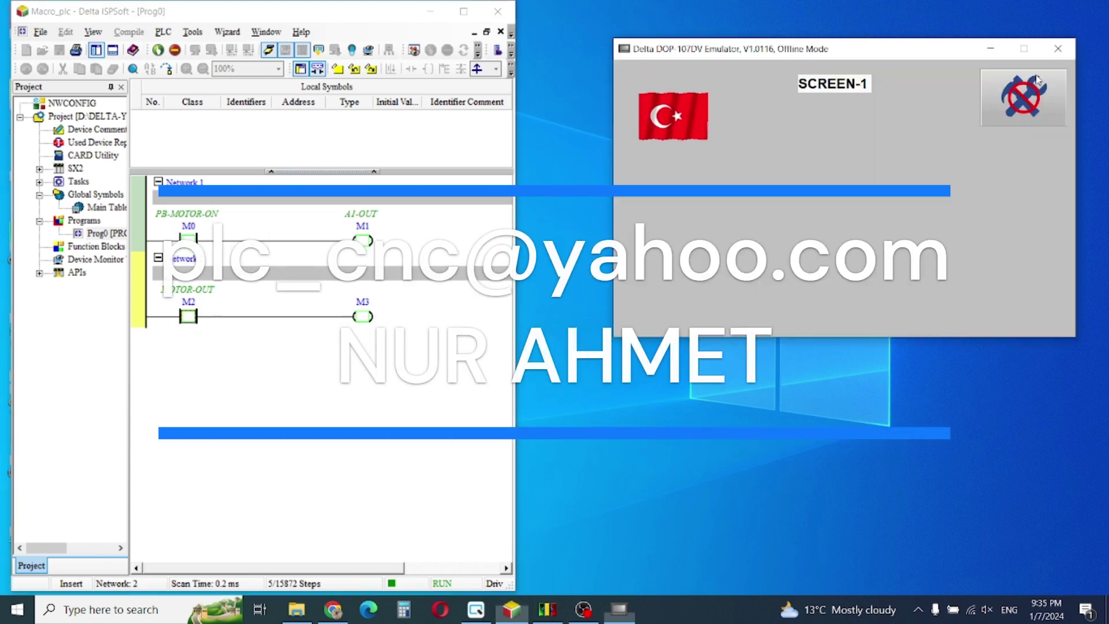